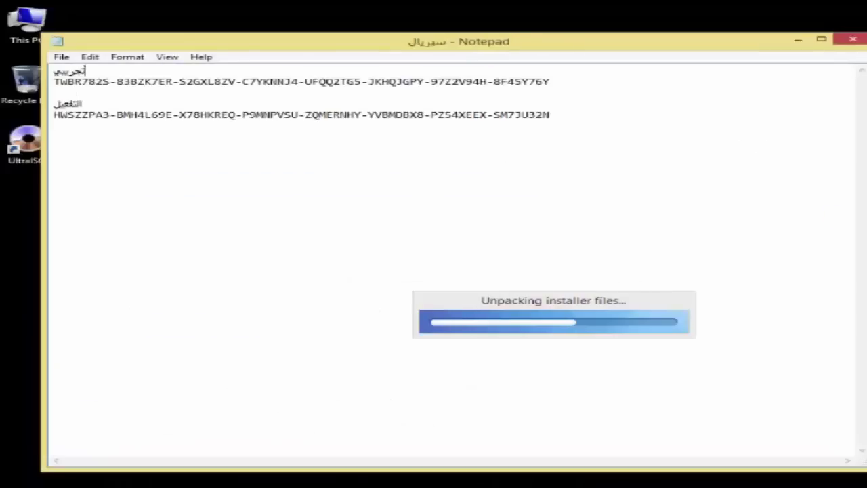
# Shrink the Notepad window holding the serials, allow the installer to run, and arrange both windows one above the other
pyautogui.moveTo(859, 461); pyautogui.dragTo(821, 191)
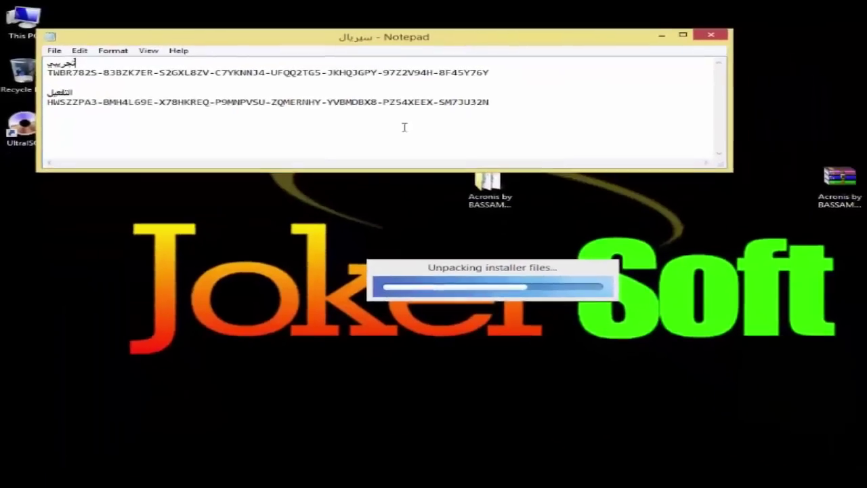
pyautogui.moveTo(288, 42); pyautogui.dragTo(430, 44)
pyautogui.moveTo(617, 83); pyautogui.dragTo(186, 79)
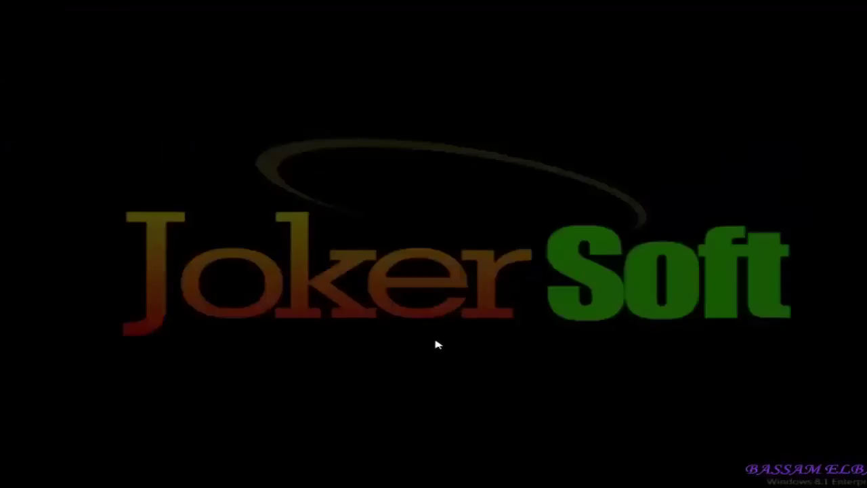
pyautogui.click(532, 284)
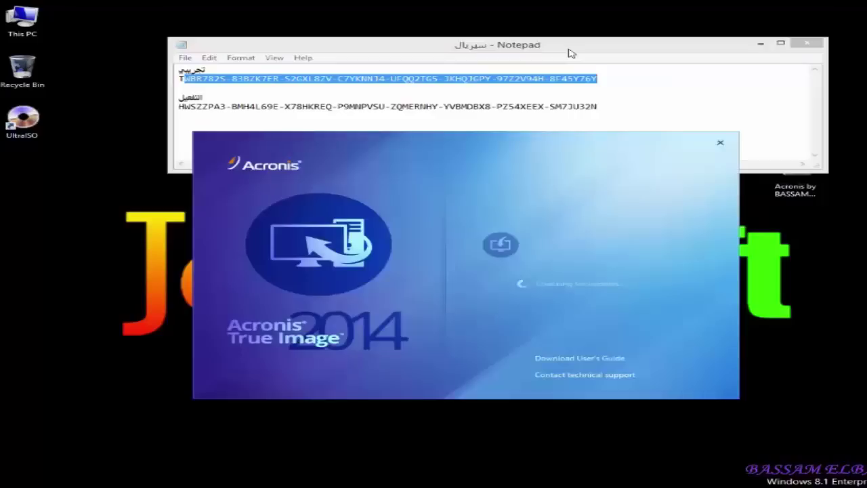
pyautogui.moveTo(515, 55); pyautogui.dragTo(491, 41)
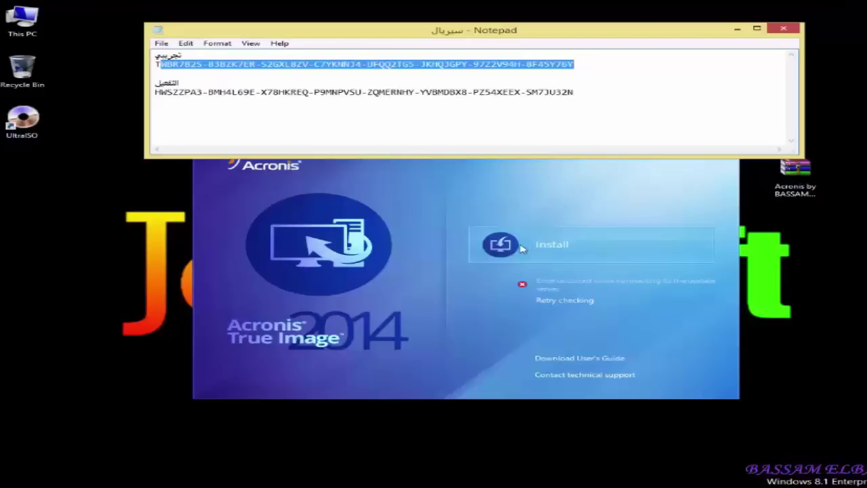
pyautogui.click(385, 215)
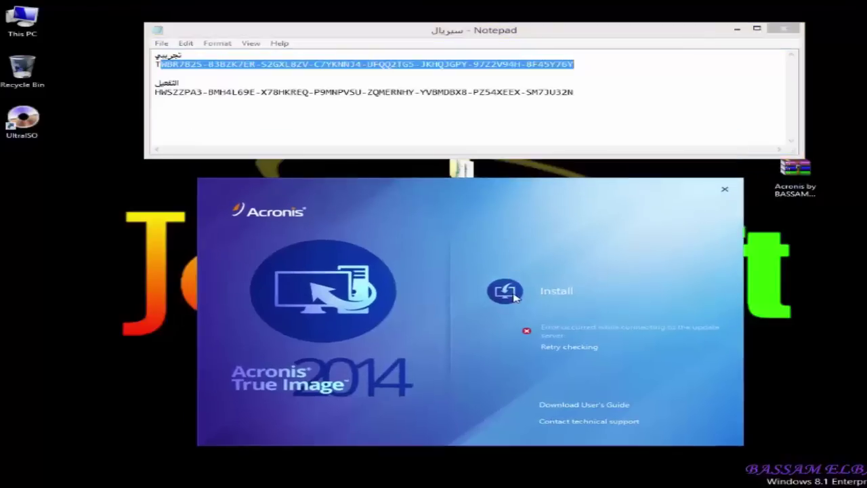
# Start the Acronis True Image 2014 installation, accept the license agreement and keep participation in the Customer Experience Program enabled
pyautogui.click(515, 295)
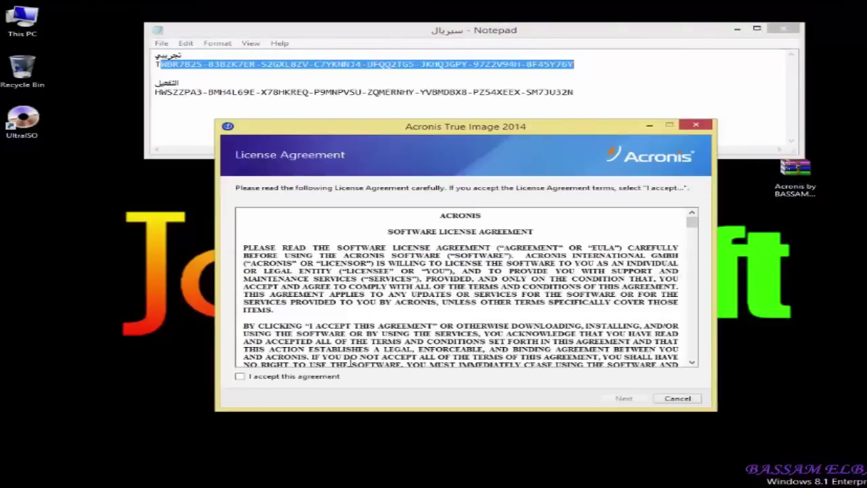
pyautogui.click(240, 376)
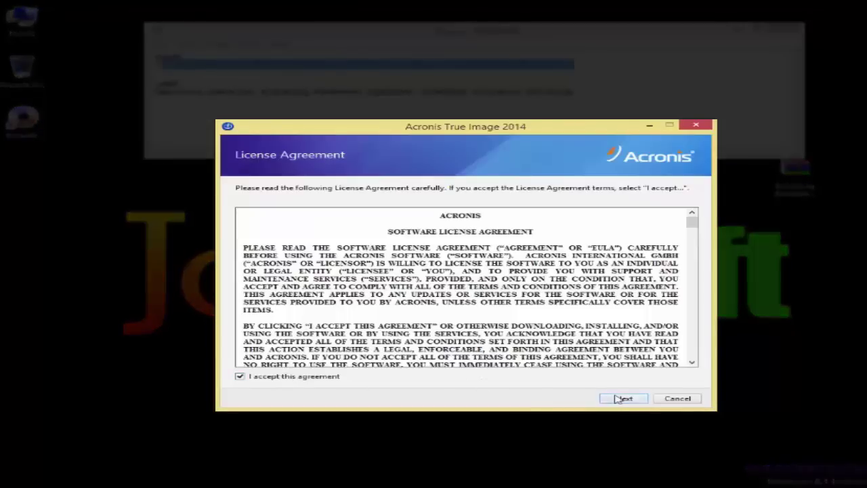
pyautogui.click(622, 398)
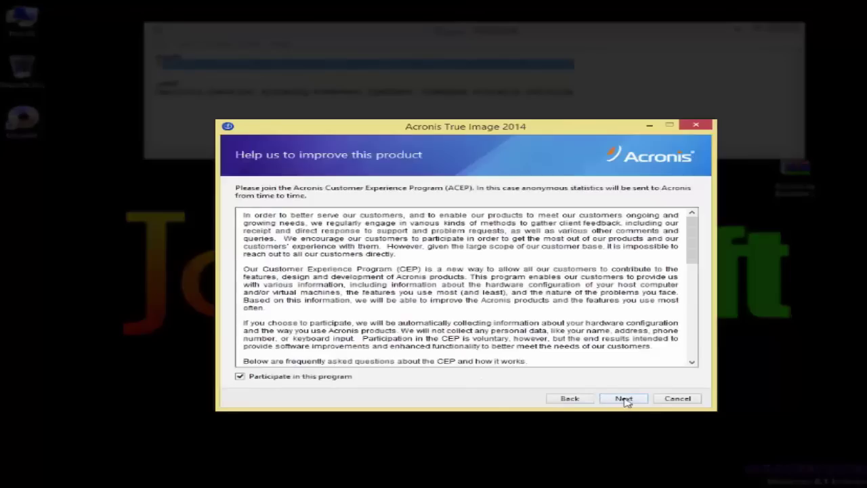
pyautogui.click(624, 399)
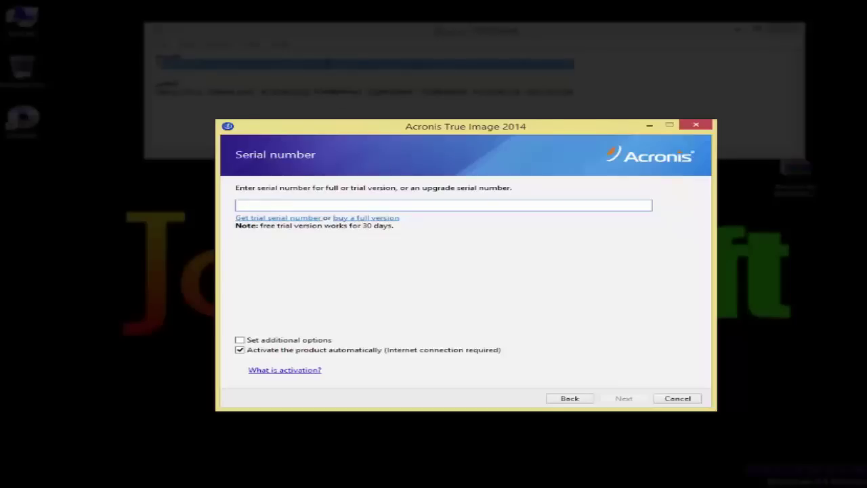
# Copy the trial serial number from the Notepad file and paste it into the installer's serial number field
pyautogui.click(625, 68)
pyautogui.moveTo(625, 68); pyautogui.dragTo(158, 65)
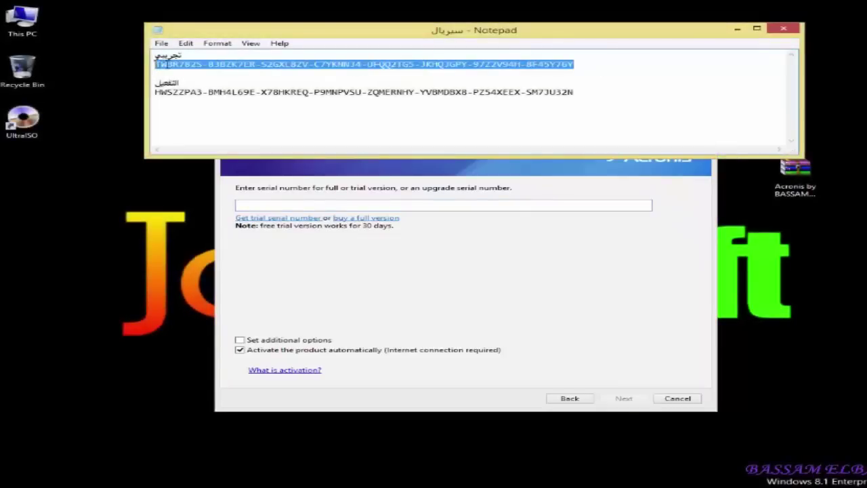
pyautogui.rightClick(159, 64)
pyautogui.click(204, 99)
pyautogui.rightClick(380, 207)
pyautogui.click(413, 251)
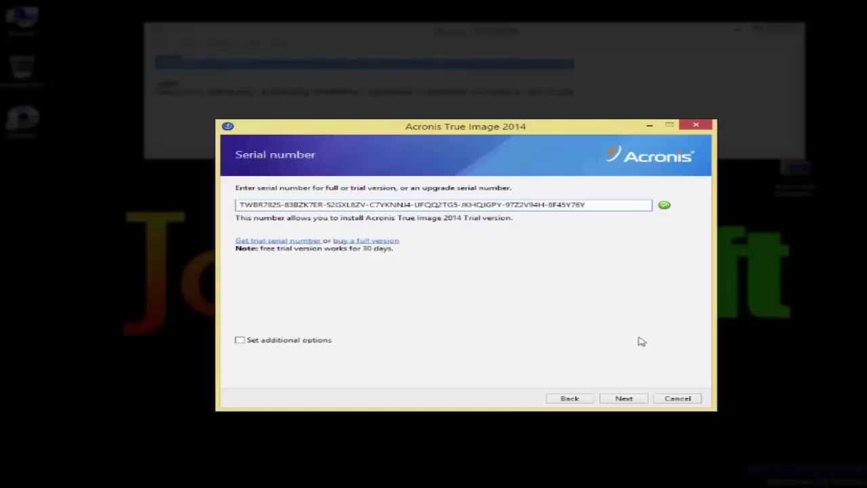
# Install Acronis True Image 2014 with the summarized default settings and start the application from the completion page
pyautogui.click(626, 400)
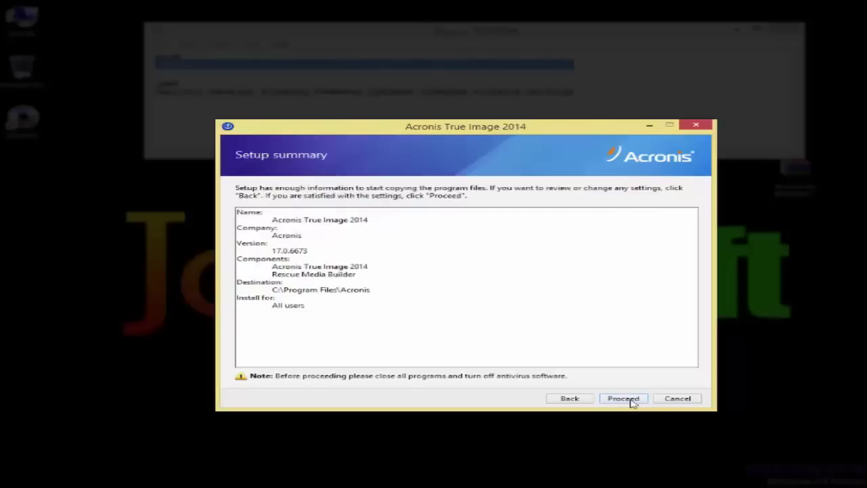
pyautogui.click(625, 400)
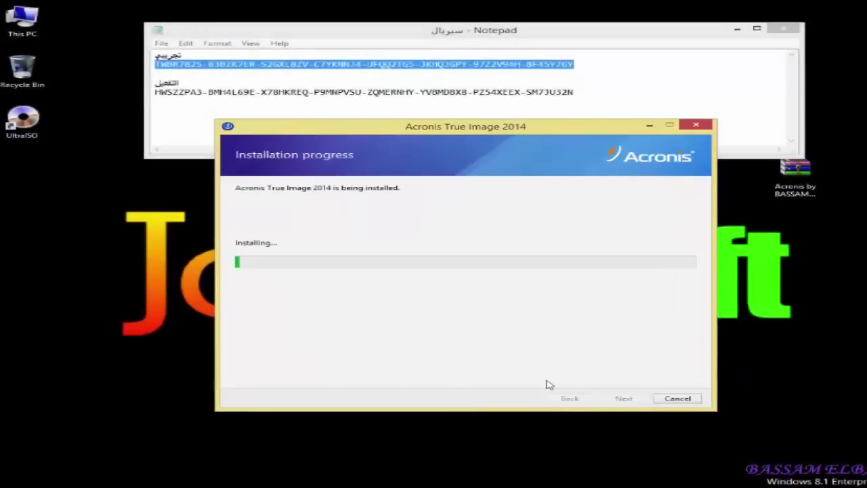
pyautogui.moveTo(358, 131); pyautogui.dragTo(350, 183)
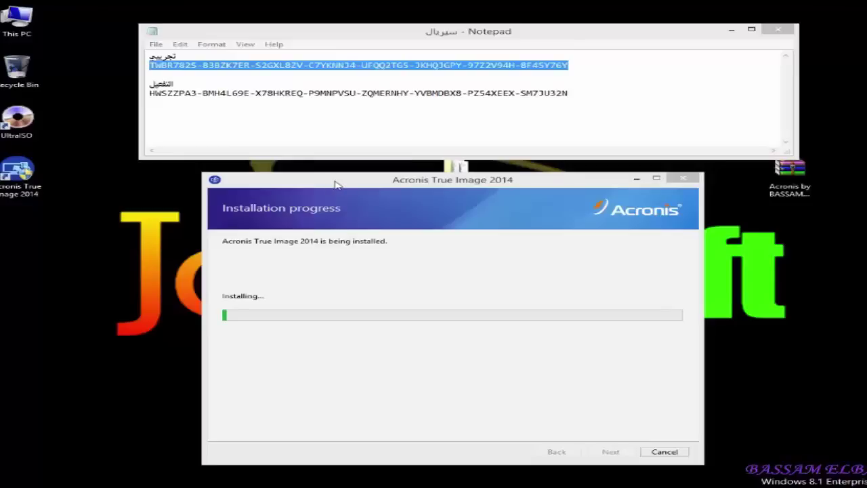
pyautogui.moveTo(337, 184)
pyautogui.mouseDown()
pyautogui.moveTo(354, 181)
pyautogui.moveTo(333, 191)
pyautogui.moveTo(356, 195)
pyautogui.moveTo(323, 192)
pyautogui.mouseUp()
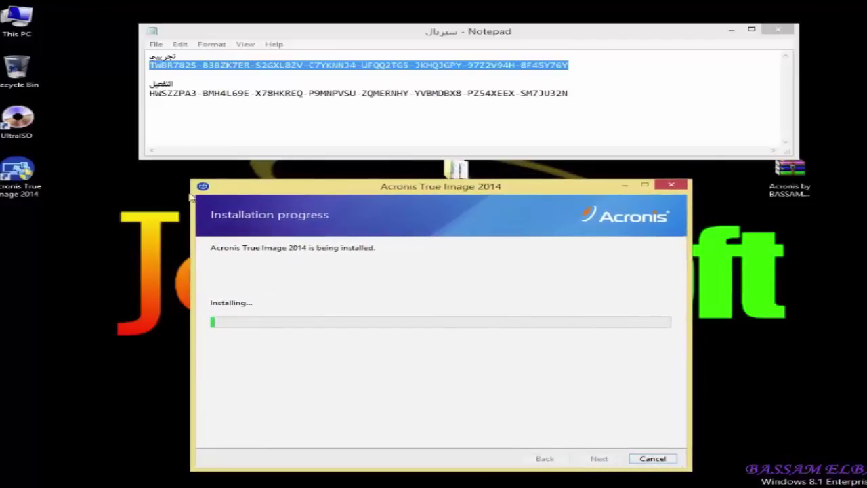
pyautogui.moveTo(241, 190); pyautogui.dragTo(273, 188)
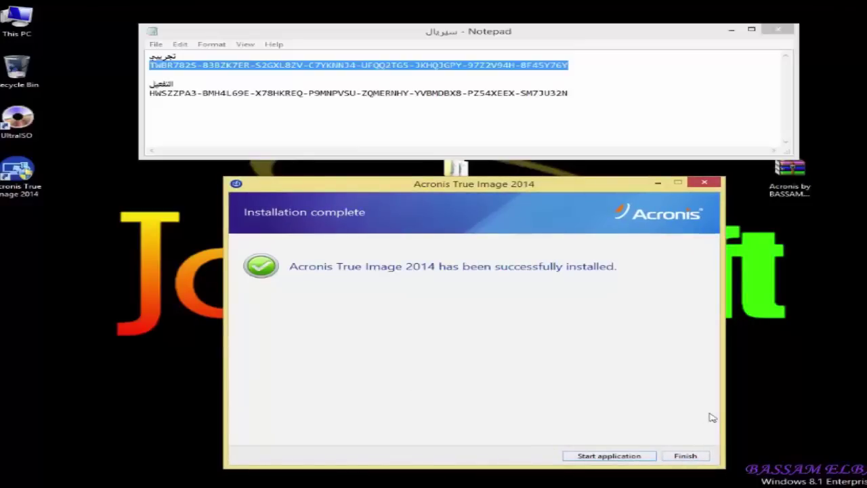
pyautogui.click(595, 459)
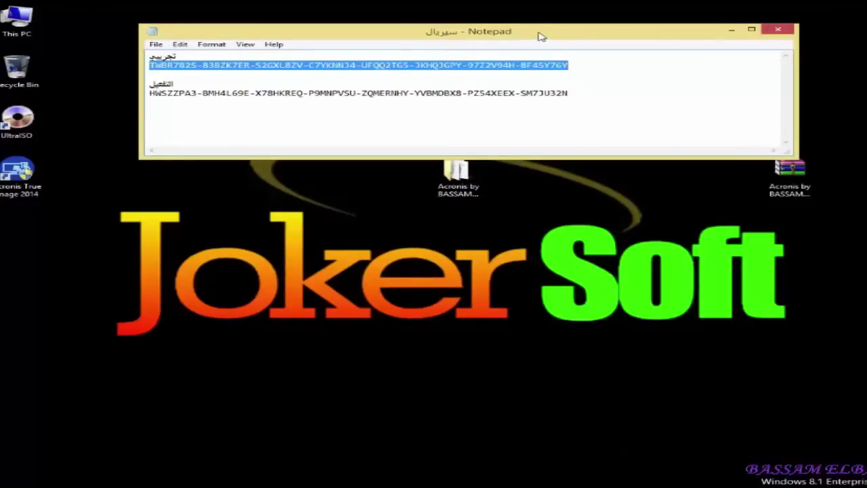
# Move the Acronis folder on the desktop beneath the archive and place the trial window clear of Notepad
pyautogui.moveTo(540, 35); pyautogui.dragTo(543, 30)
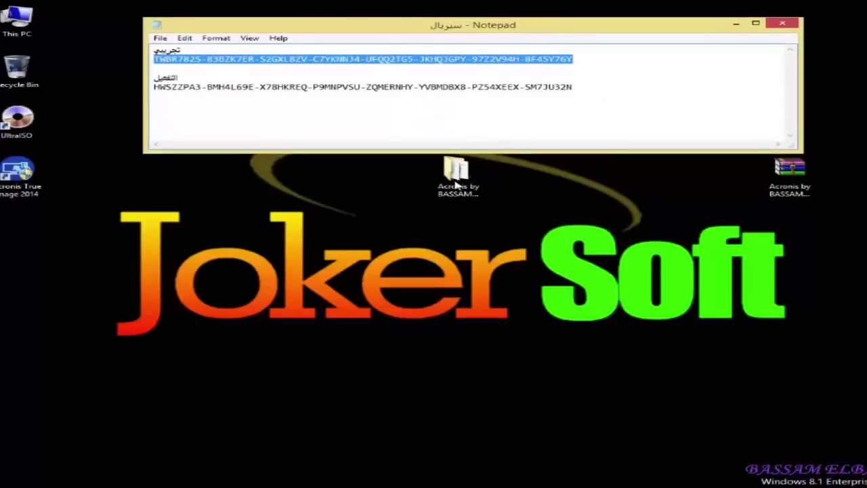
pyautogui.moveTo(455, 184); pyautogui.dragTo(805, 241)
pyautogui.doubleClick(803, 244)
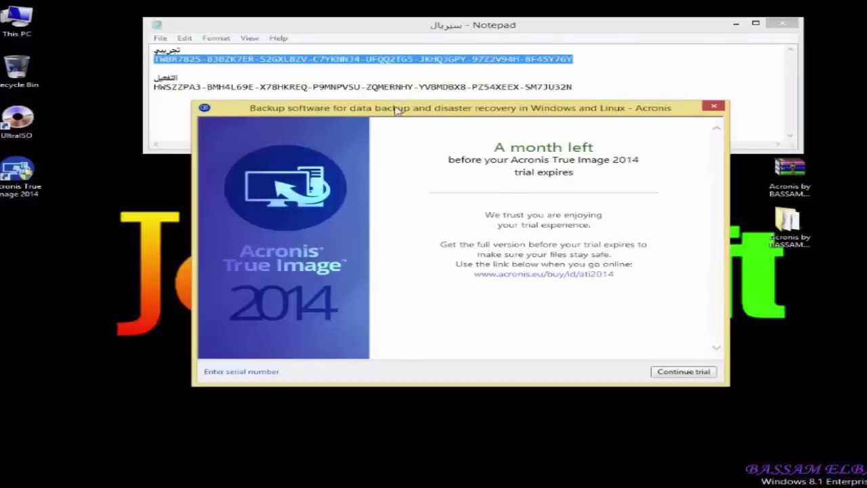
pyautogui.moveTo(398, 110); pyautogui.dragTo(364, 178)
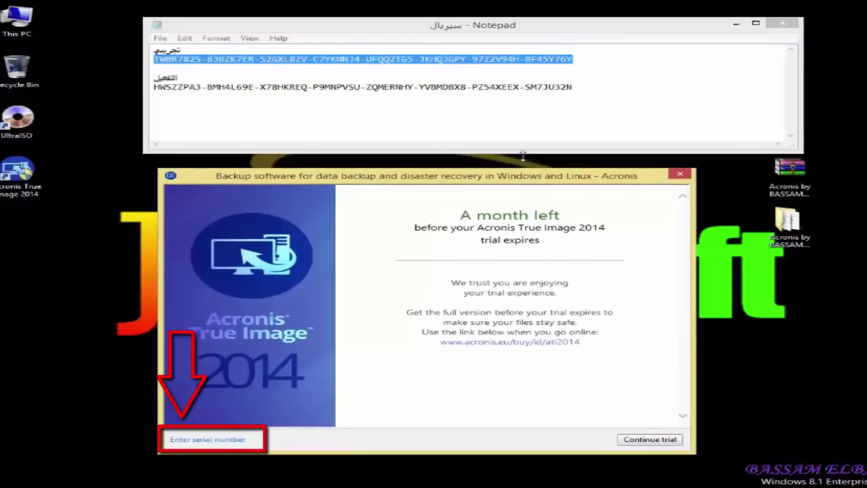
# Copy the activation serial number from Notepad, paste it into the Enter serial number dialog and activate the product
pyautogui.moveTo(575, 86); pyautogui.dragTo(145, 100)
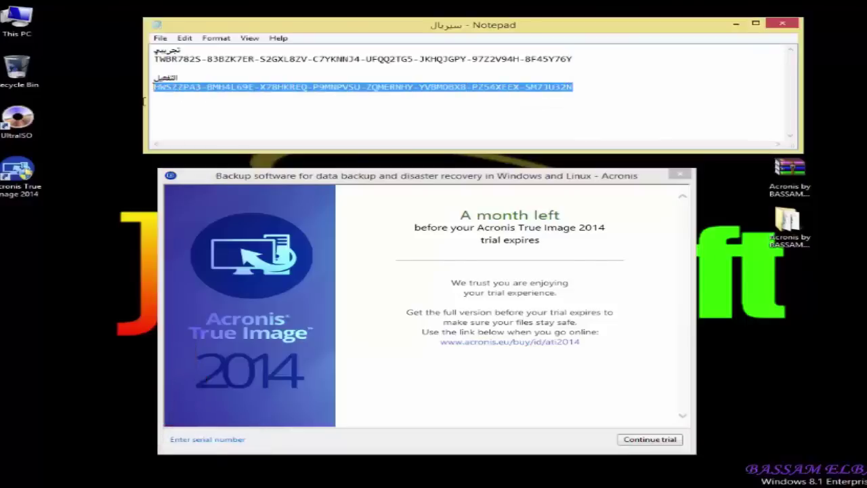
pyautogui.rightClick(178, 86)
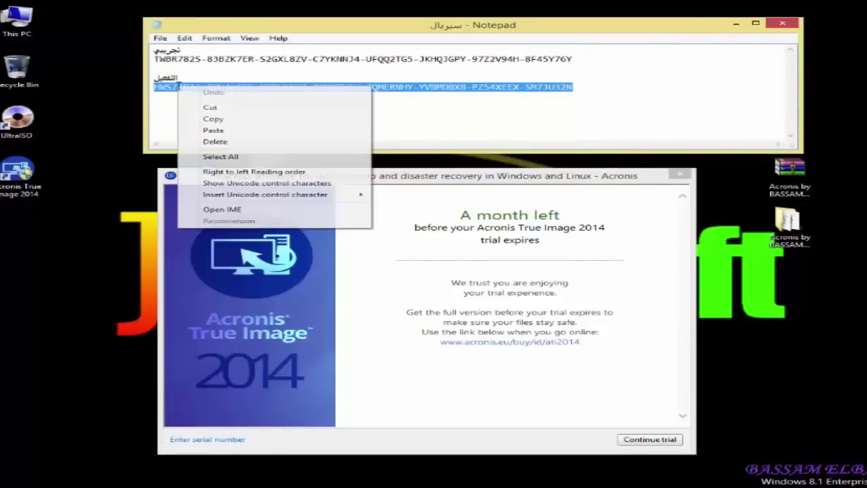
pyautogui.click(222, 119)
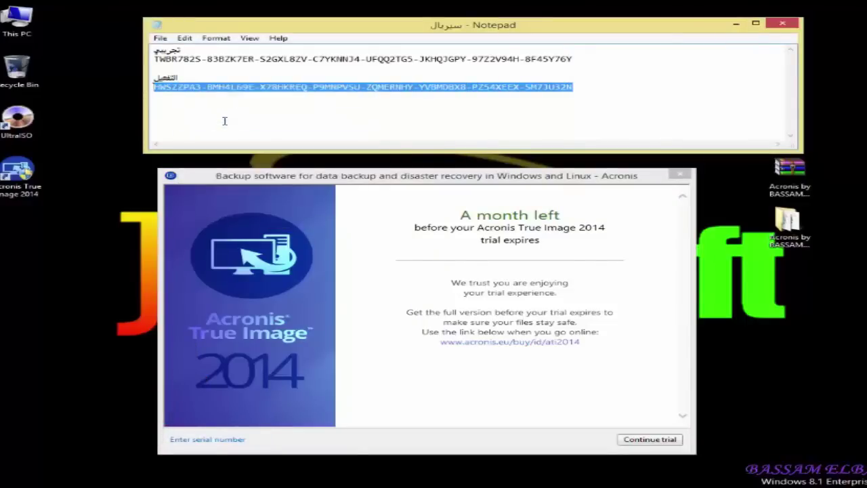
pyautogui.click(223, 440)
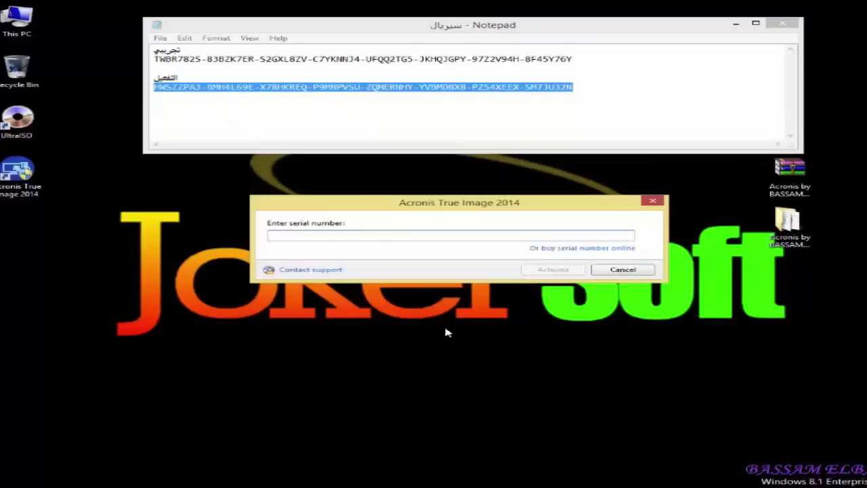
pyautogui.rightClick(376, 237)
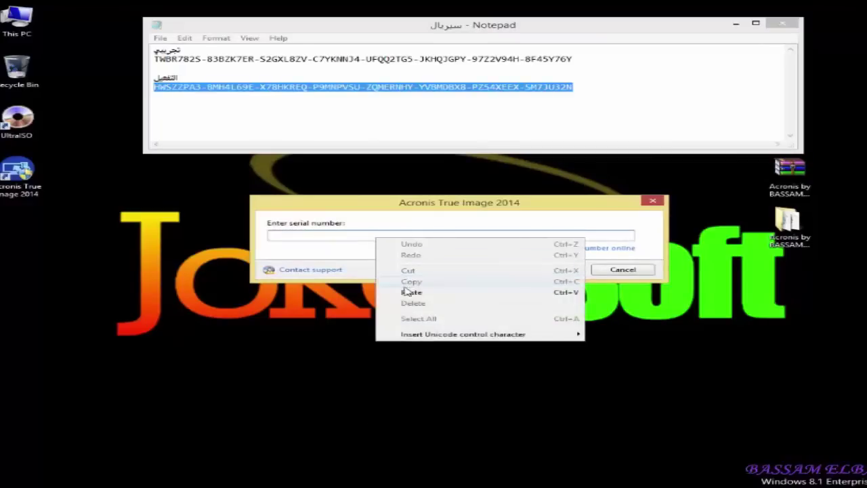
pyautogui.click(409, 292)
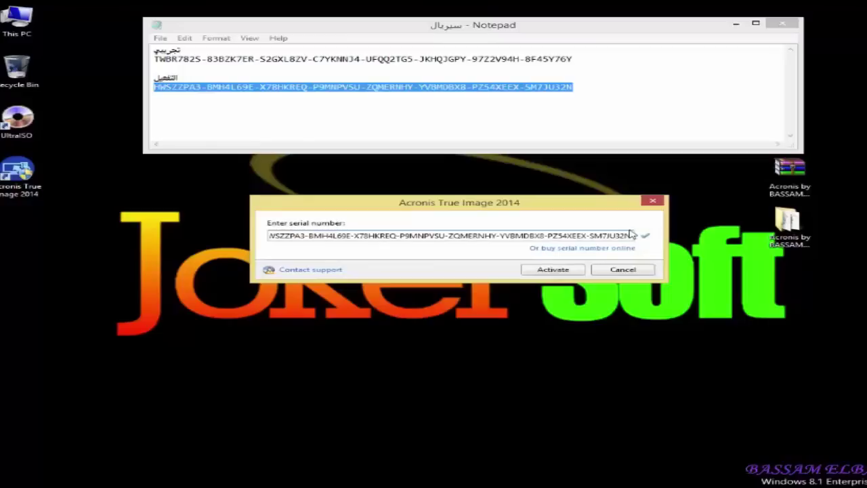
pyautogui.click(555, 269)
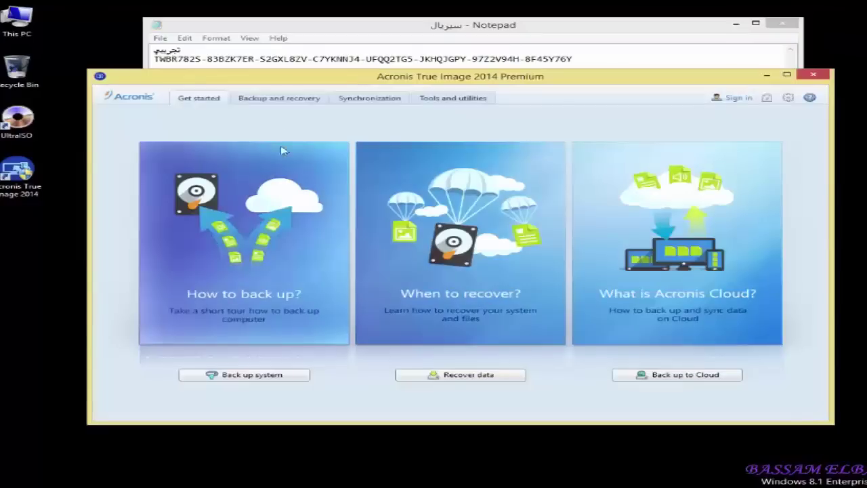
# Check the help and activation options of Acronis True Image 2014 Premium and close the program
pyautogui.moveTo(287, 78); pyautogui.dragTo(278, 121)
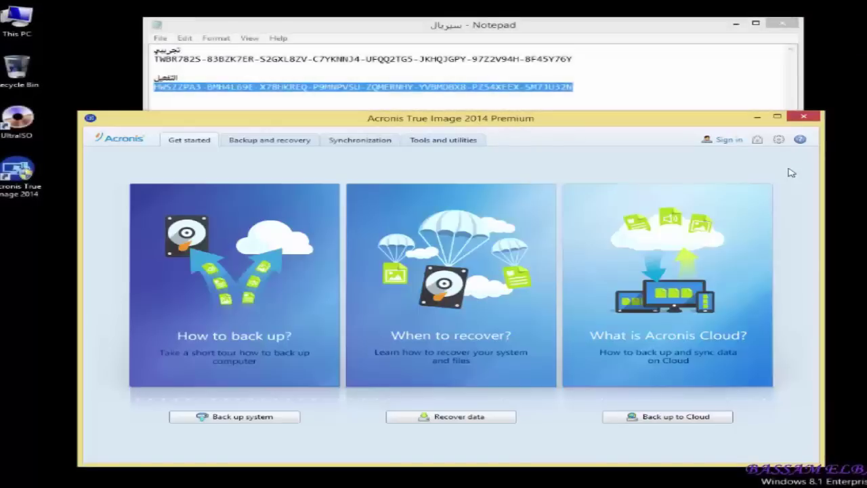
pyautogui.click(800, 139)
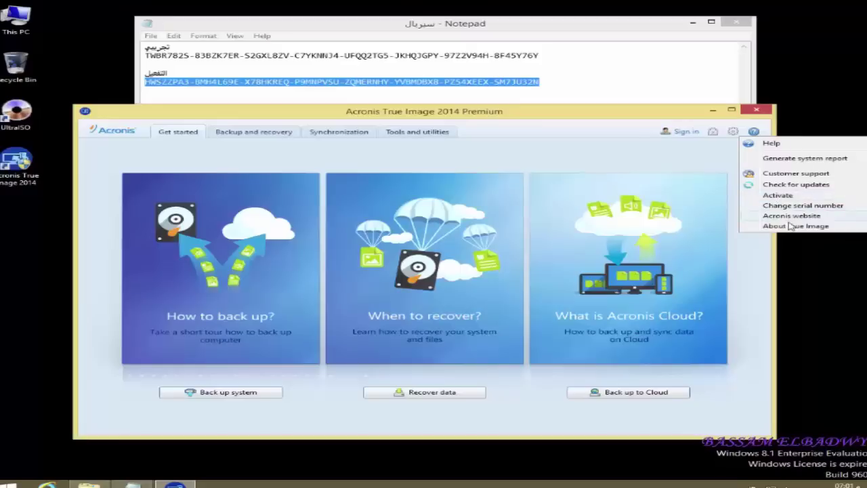
pyautogui.click(589, 118)
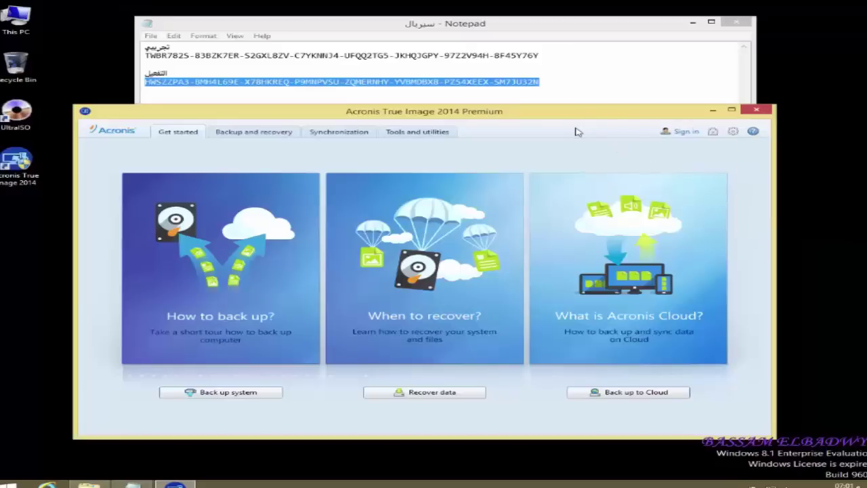
pyautogui.moveTo(585, 120); pyautogui.dragTo(602, 137)
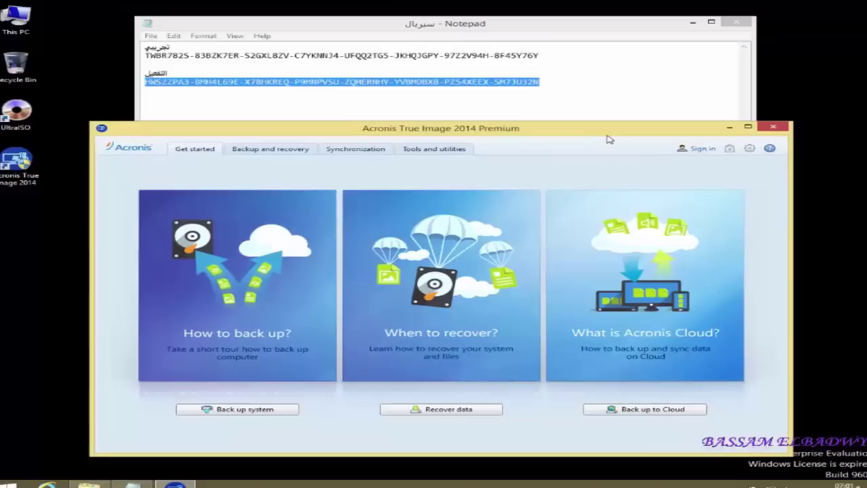
pyautogui.click(774, 127)
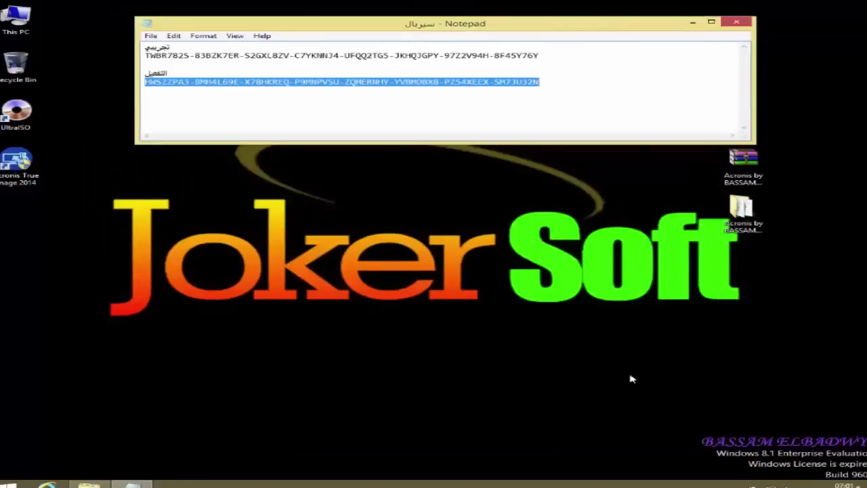
# Open Task Manager and end the Acronis True Image Monitor and Acronis TIB Mounter Monitor background processes
pyautogui.rightClick(645, 483)
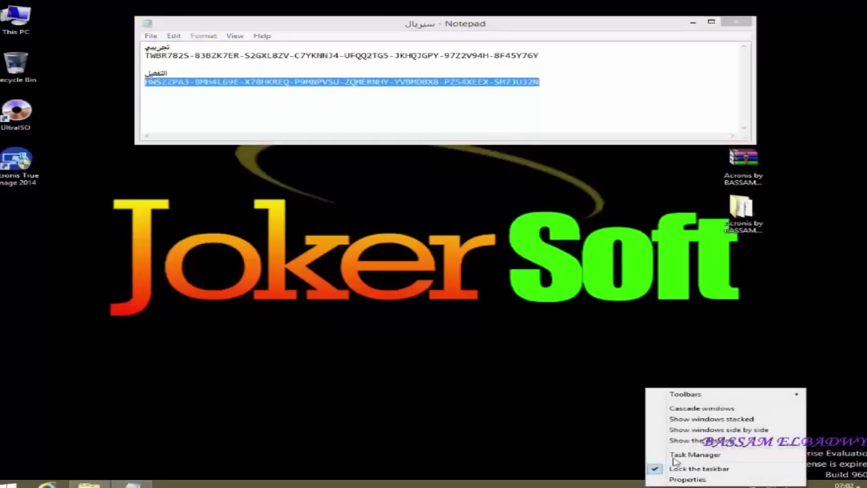
pyautogui.click(676, 459)
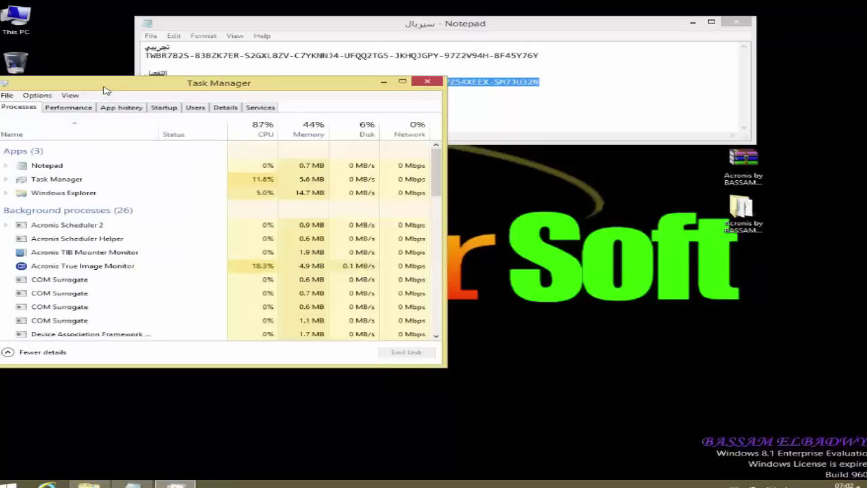
pyautogui.moveTo(103, 84); pyautogui.dragTo(285, 109)
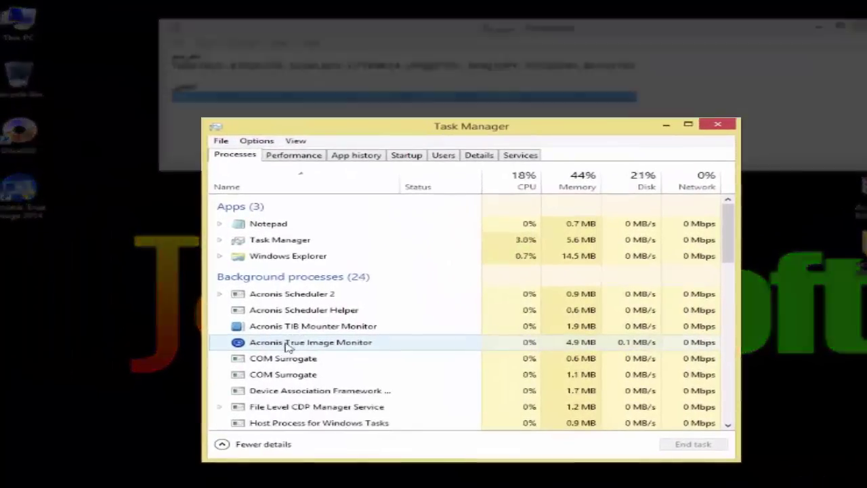
pyautogui.click(279, 344)
pyautogui.rightClick(279, 345)
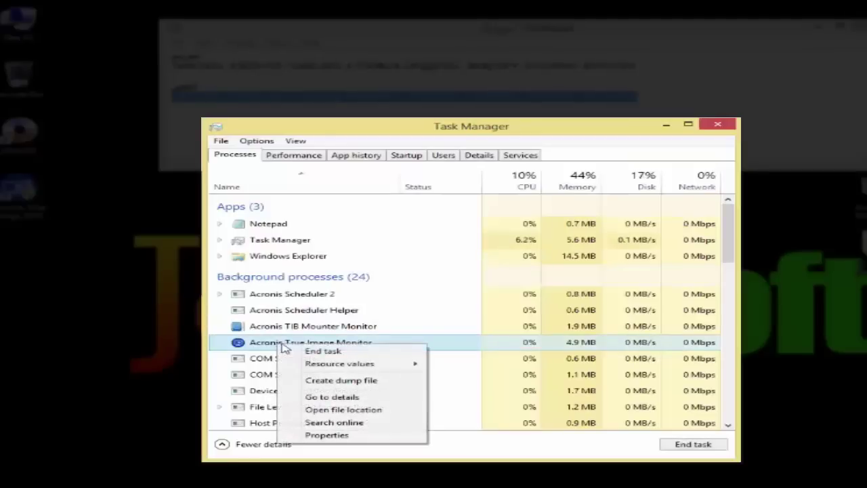
pyautogui.click(338, 352)
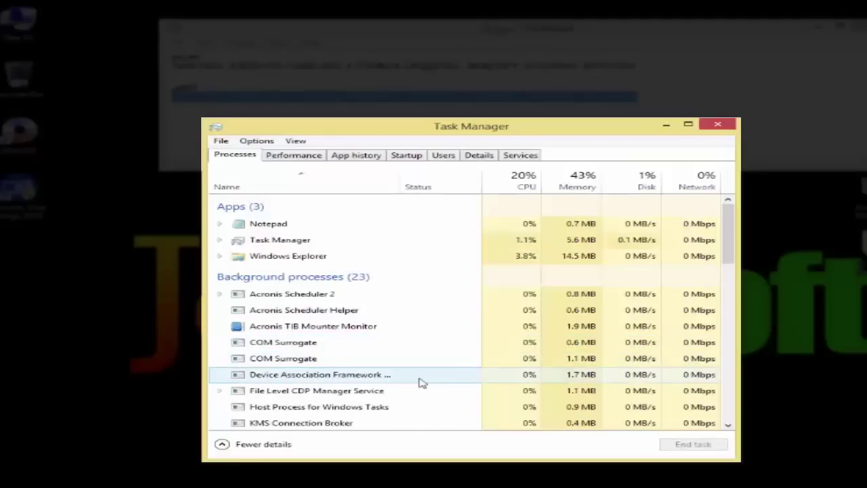
pyautogui.rightClick(272, 329)
pyautogui.click(298, 332)
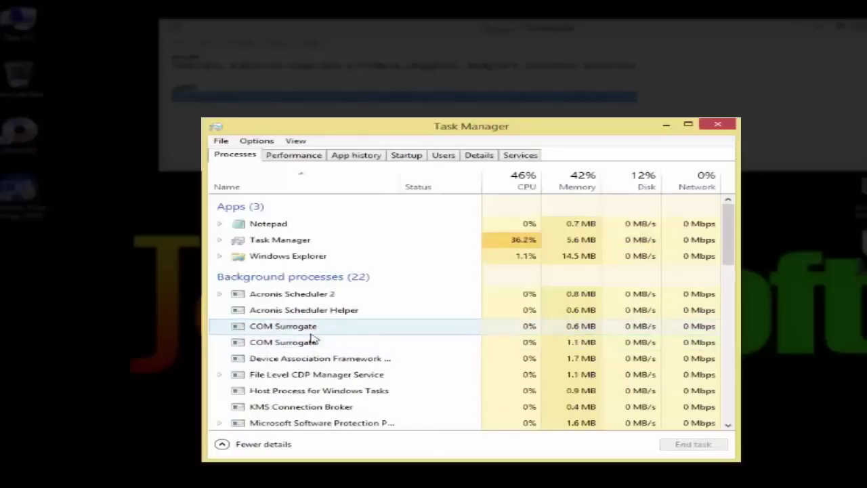
# Look through the remaining processes for Acronis entries and close both Task Manager and the serial Notepad file
pyautogui.scroll(-3, 313, 337)
pyautogui.scroll(-8, 313, 337)
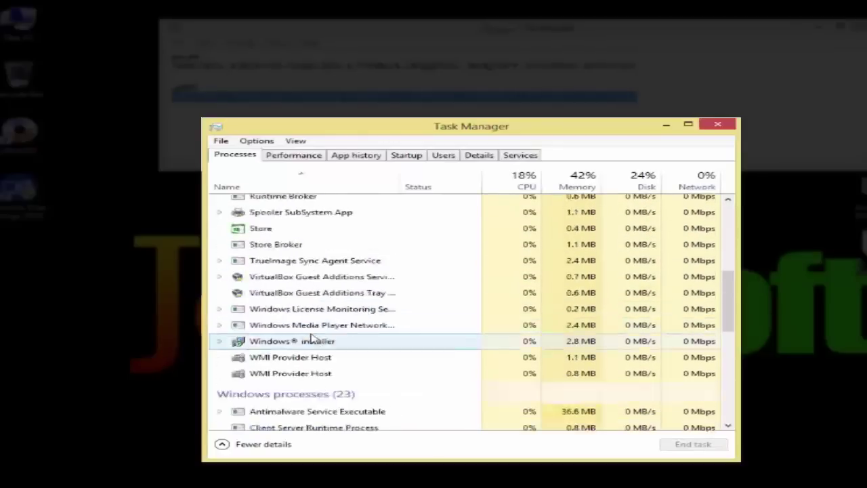
pyautogui.scroll(-3, 313, 337)
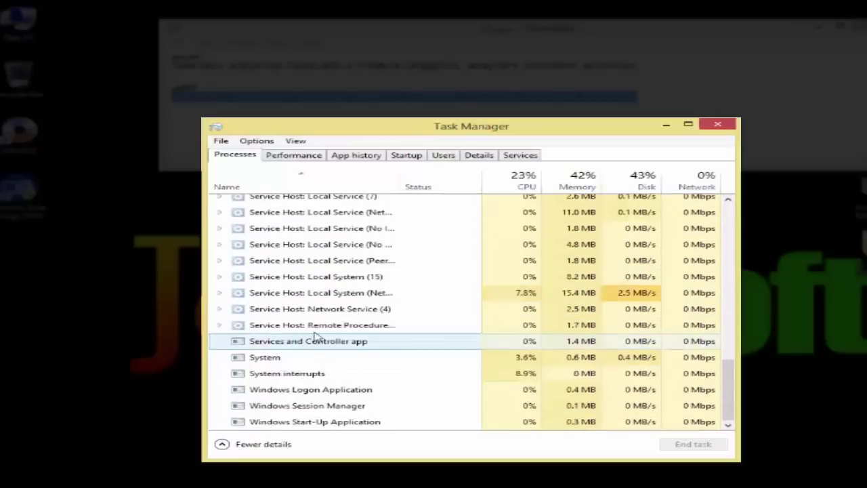
pyautogui.click(719, 125)
pyautogui.click(862, 26)
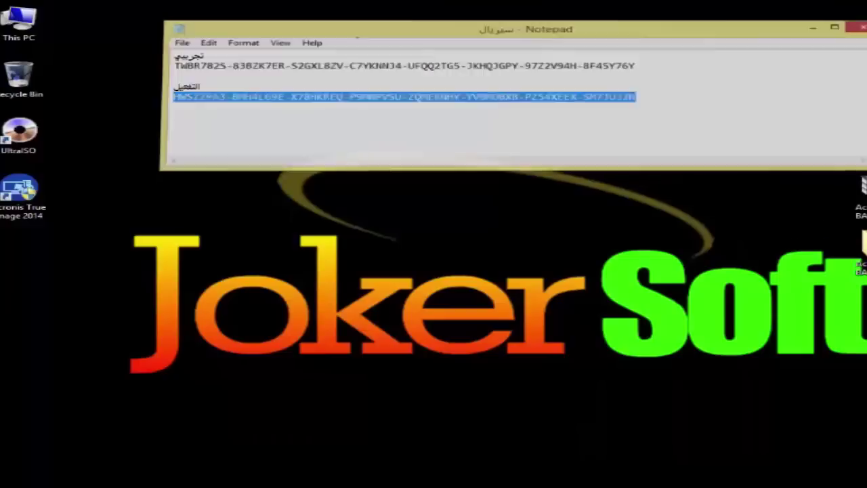
# Open the تفعيل folder inside the Acronis folder on the desktop and reduce its window so the desktop icons are accessible
pyautogui.moveTo(857, 251); pyautogui.dragTo(447, 203)
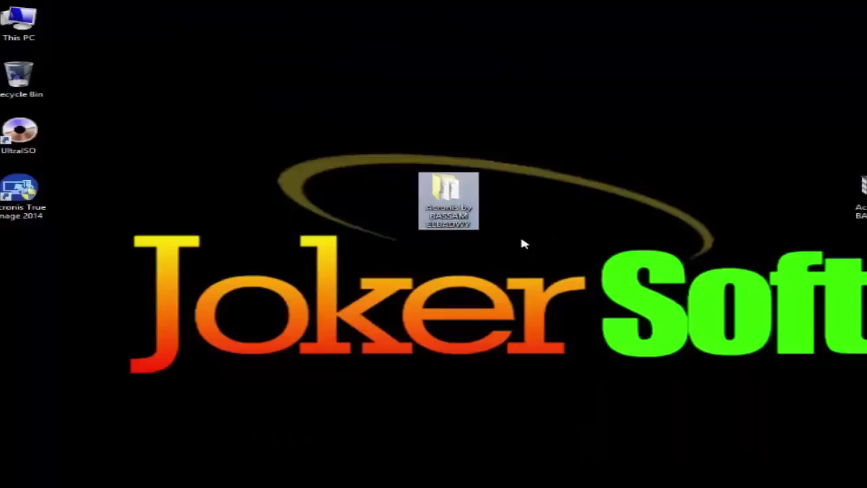
pyautogui.doubleClick(451, 200)
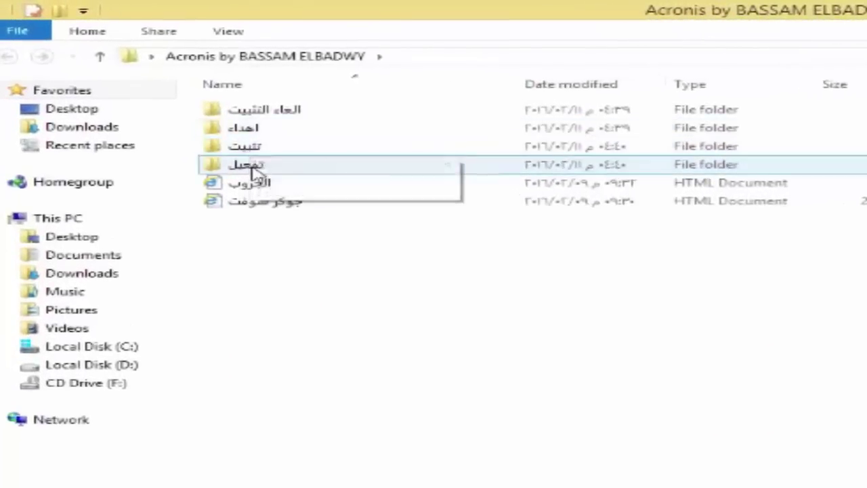
pyautogui.doubleClick(261, 164)
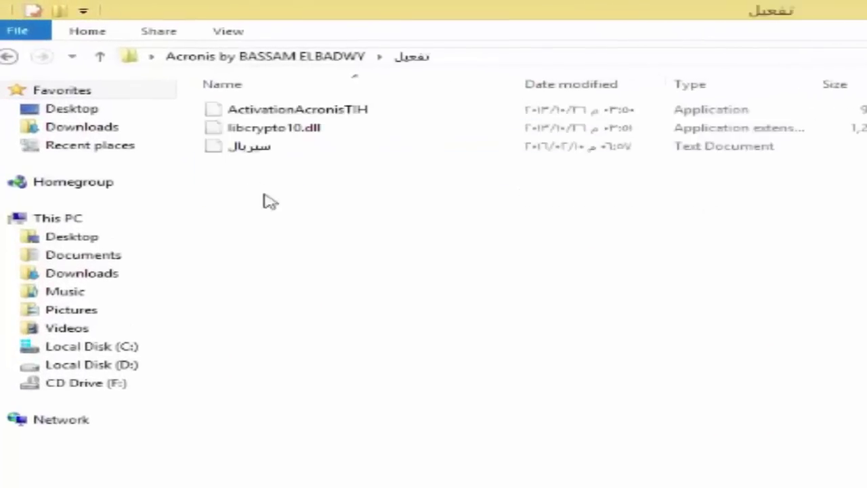
pyautogui.doubleClick(635, 15)
pyautogui.moveTo(421, 196); pyautogui.dragTo(657, 238)
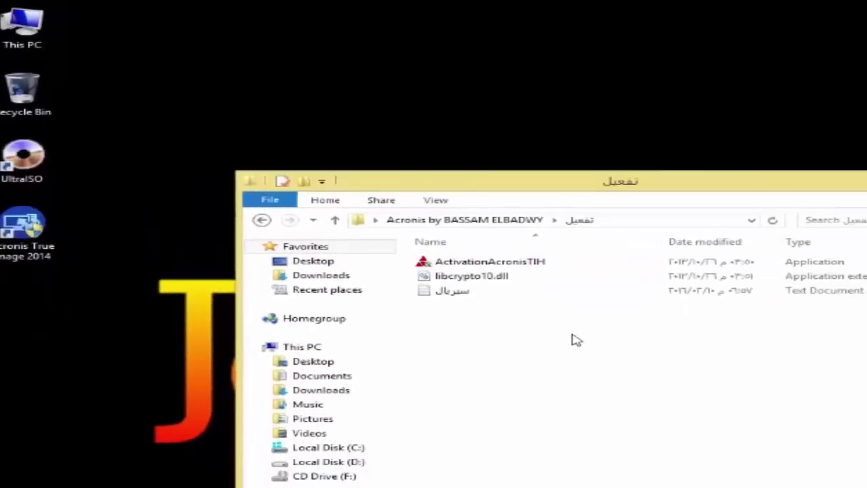
# Copy the file libcrypto10.dll from the تفعيل folder
pyautogui.click(471, 278)
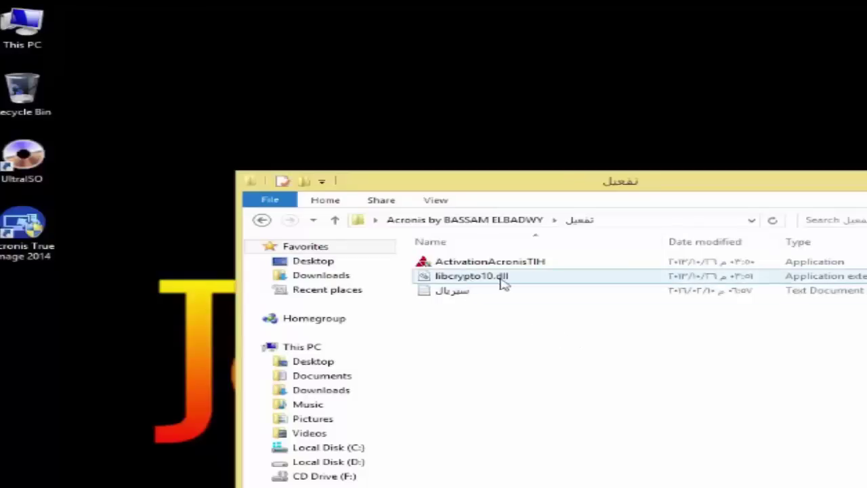
pyautogui.click(451, 284)
pyautogui.rightClick(451, 284)
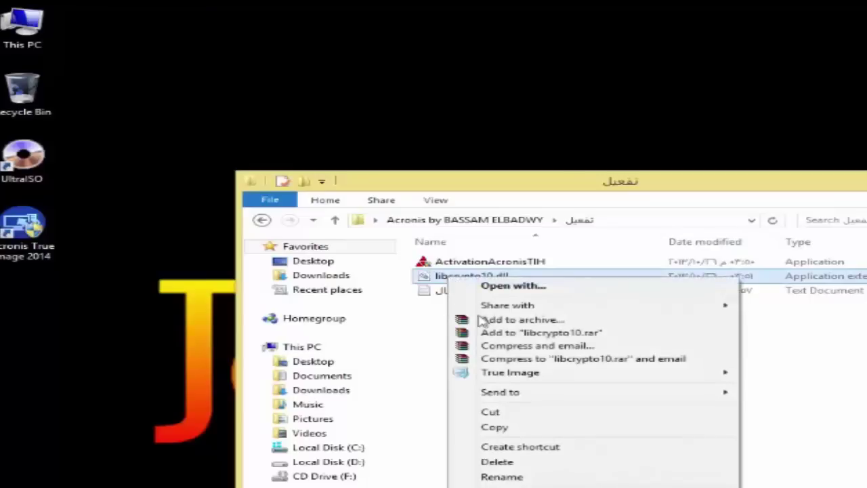
pyautogui.click(495, 425)
# Browse from This PC to C:\Program Files\Common Files\Acronis\Home and select libcrypto10.dll there
pyautogui.doubleClick(41, 43)
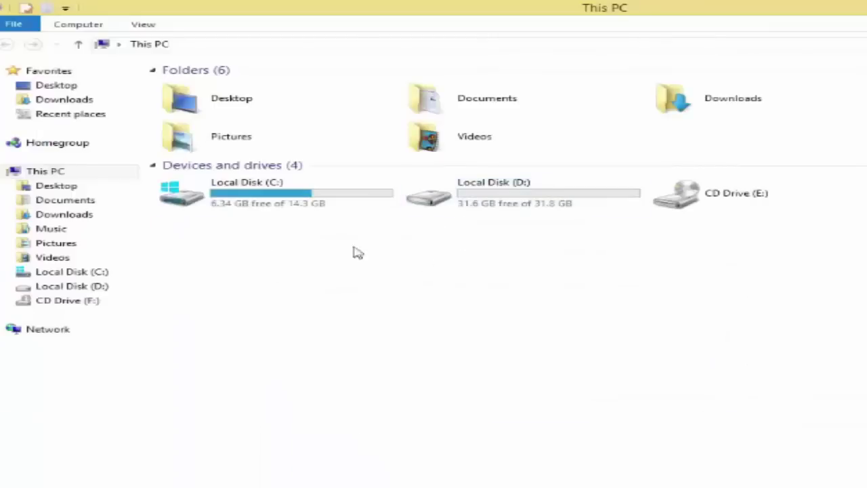
pyautogui.doubleClick(572, 434)
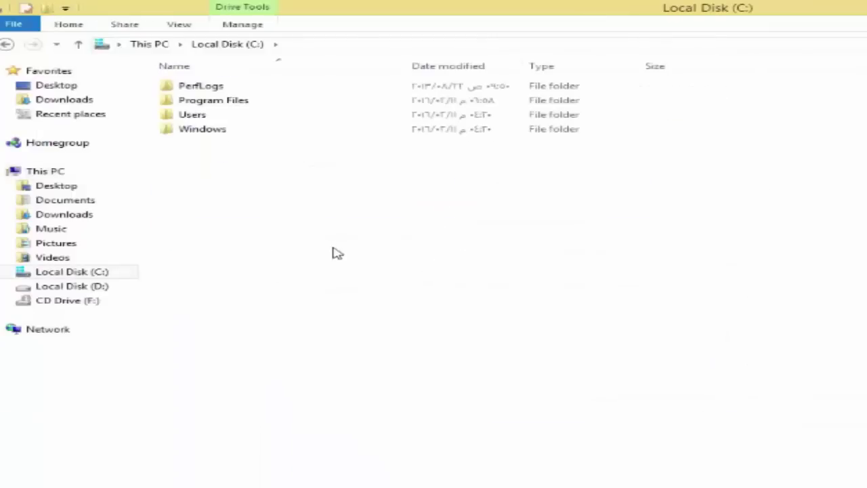
pyautogui.doubleClick(203, 102)
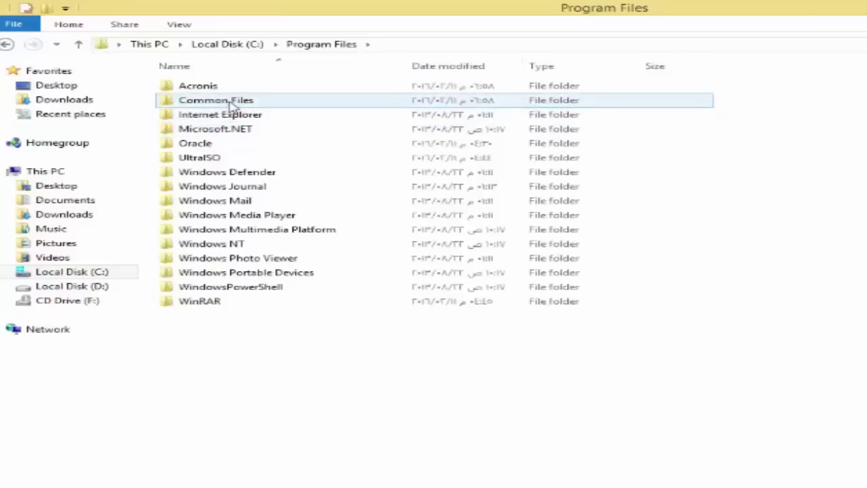
pyautogui.doubleClick(229, 103)
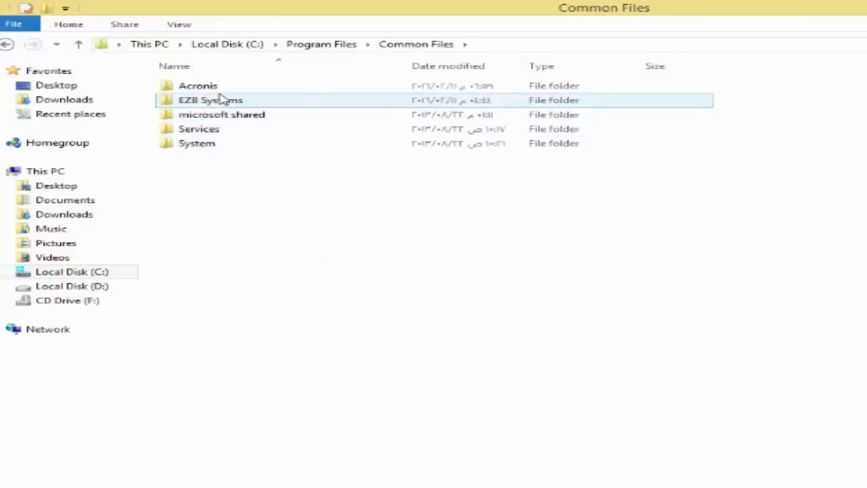
pyautogui.doubleClick(218, 90)
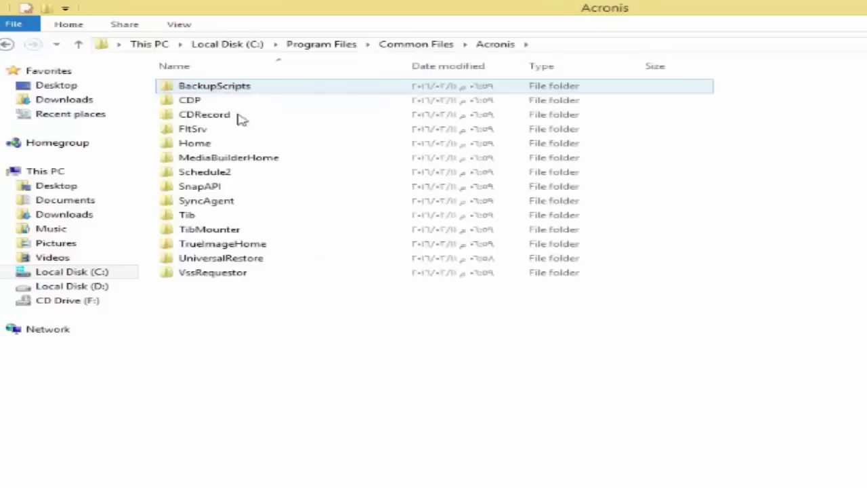
pyautogui.doubleClick(197, 143)
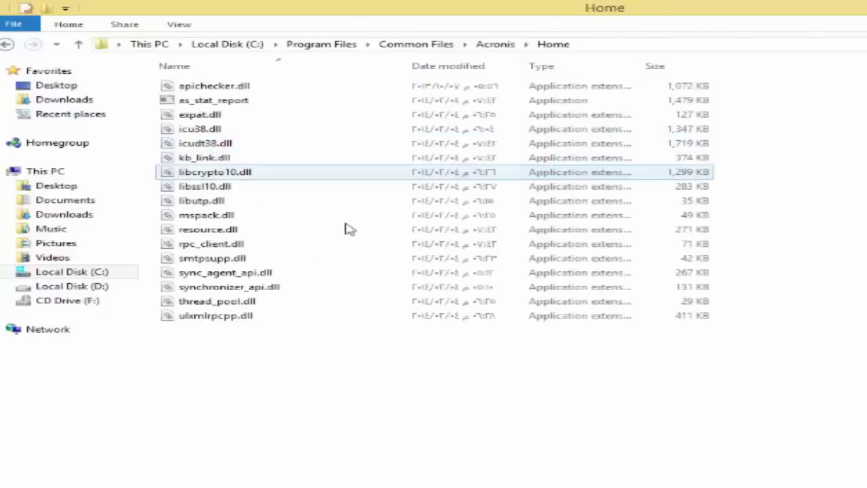
pyautogui.click(226, 177)
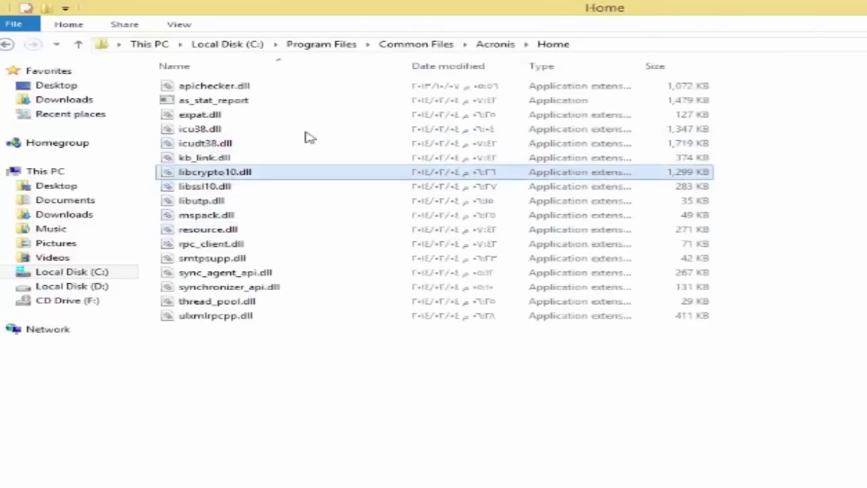
# Arrange the تفعيل and Home folder windows side by side and compare their libcrypto10.dll files
pyautogui.doubleClick(411, 8)
pyautogui.moveTo(483, 208); pyautogui.dragTo(439, 324)
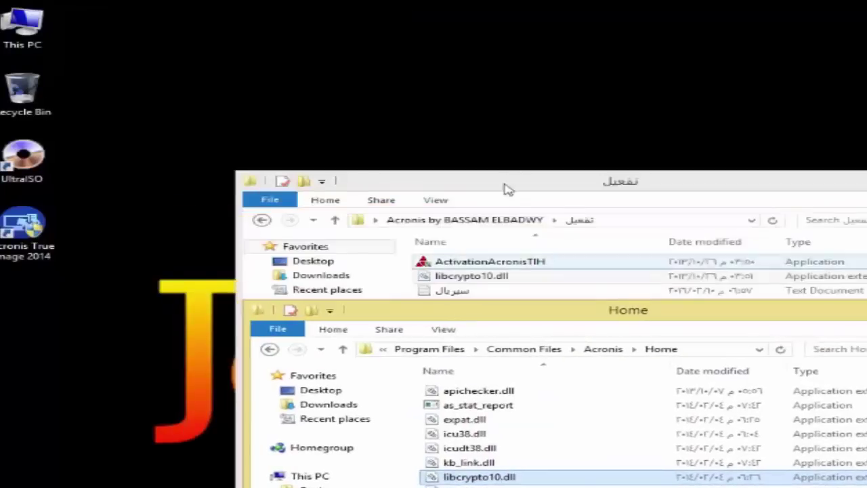
pyautogui.moveTo(538, 190); pyautogui.dragTo(227, 179)
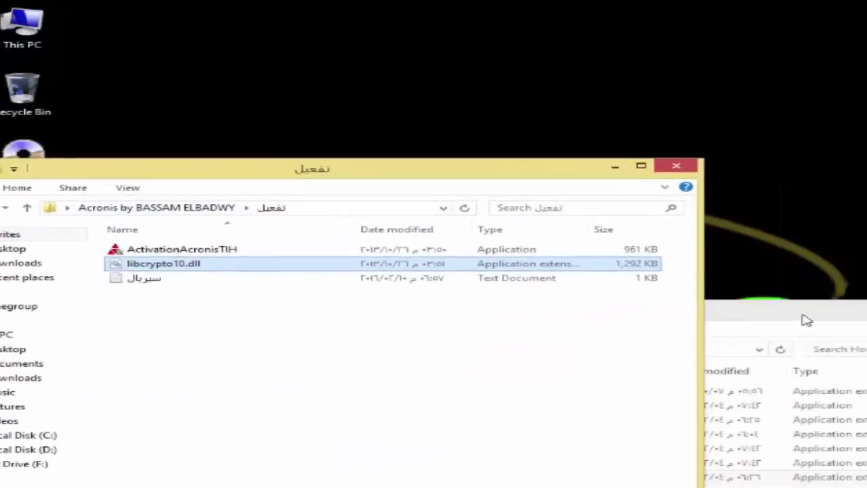
pyautogui.moveTo(806, 313); pyautogui.dragTo(829, 113)
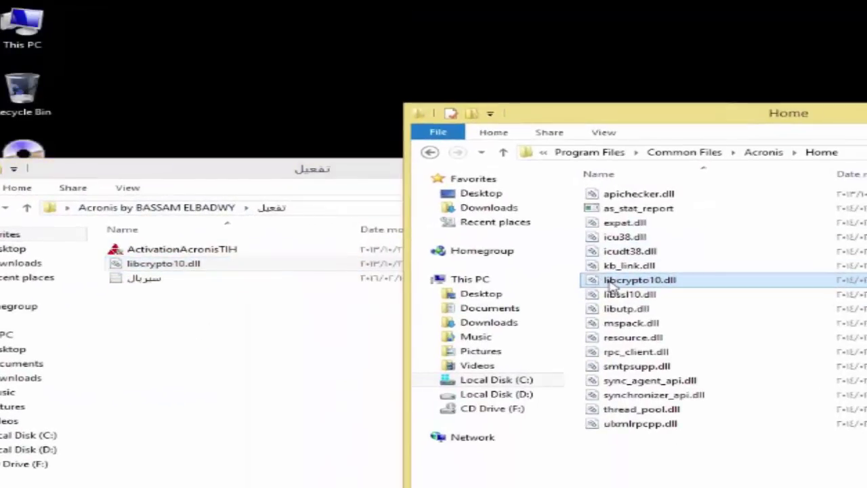
pyautogui.click(203, 265)
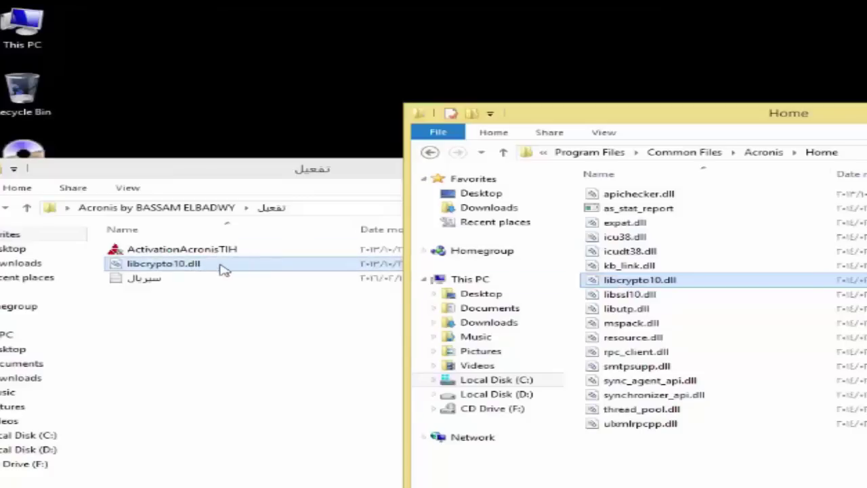
pyautogui.moveTo(680, 287)
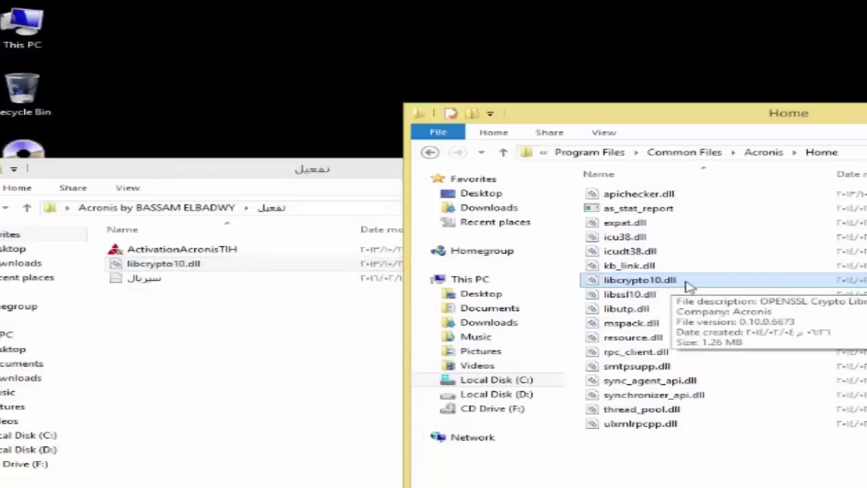
# Rename libcrypto10.dll in the Acronis Home folder as libcrypto10.abk
pyautogui.rightClick(642, 281)
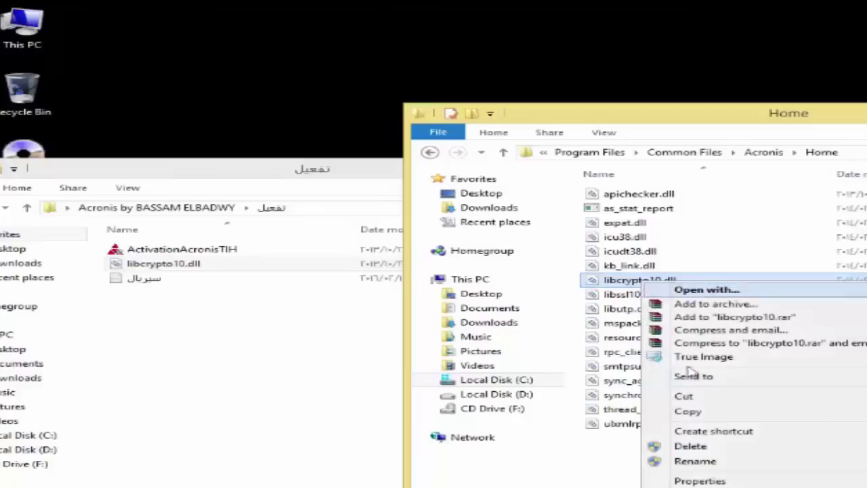
pyautogui.click(695, 462)
pyautogui.press('End')
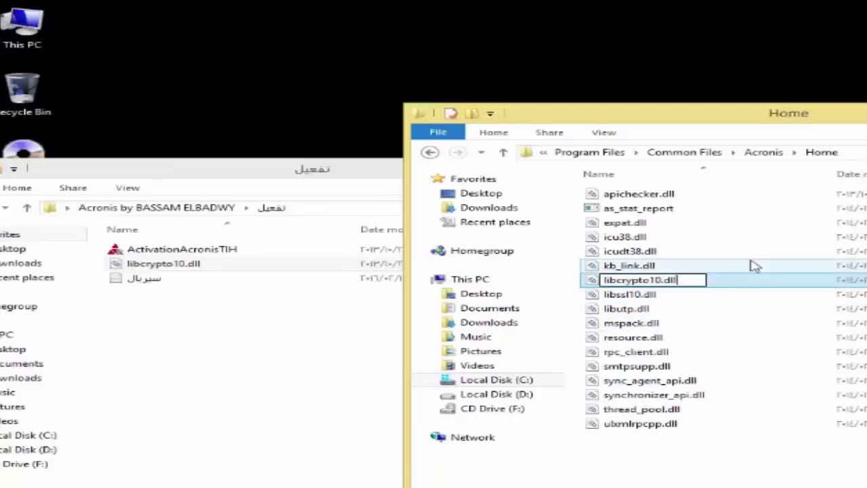
pyautogui.press('BackSpace')
pyautogui.write('ش')
pyautogui.press('BackSpace')
pyautogui.write('abk')
pyautogui.press('Return')
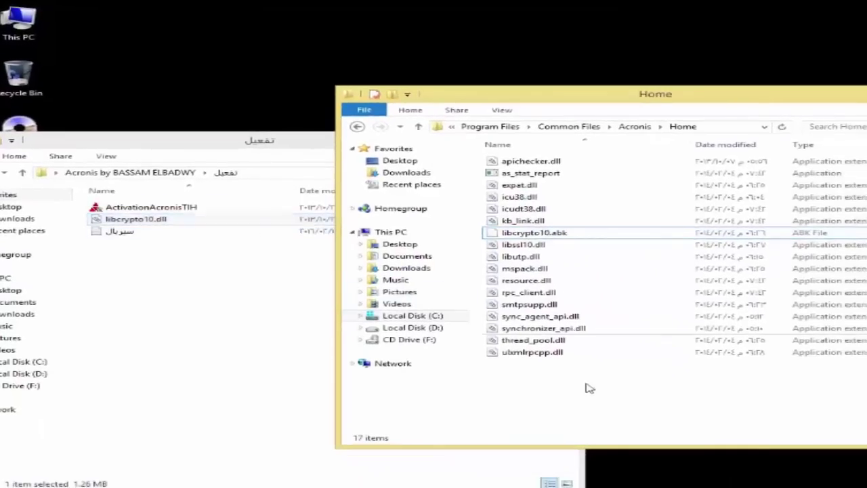
# Paste the copied libcrypto10.dll into the Acronis Home folder, granting administrator permission
pyautogui.rightClick(652, 387)
pyautogui.click(691, 461)
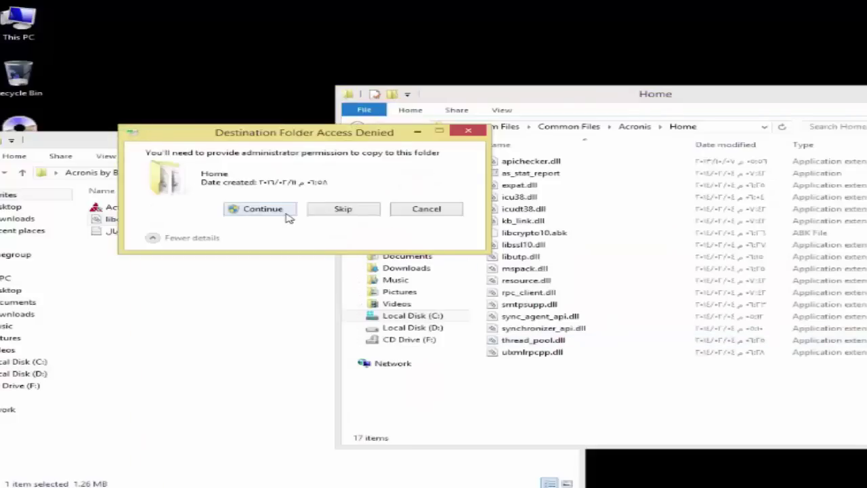
pyautogui.click(263, 208)
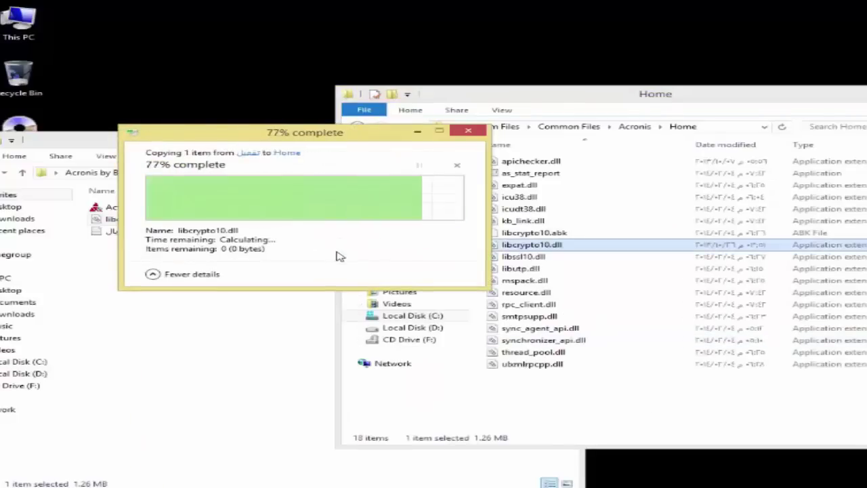
# Run ActivationAcronisTIH from the تفعيل folder as administrator, allow it to make changes and dismiss its console window
pyautogui.moveTo(274, 140); pyautogui.dragTo(398, 168)
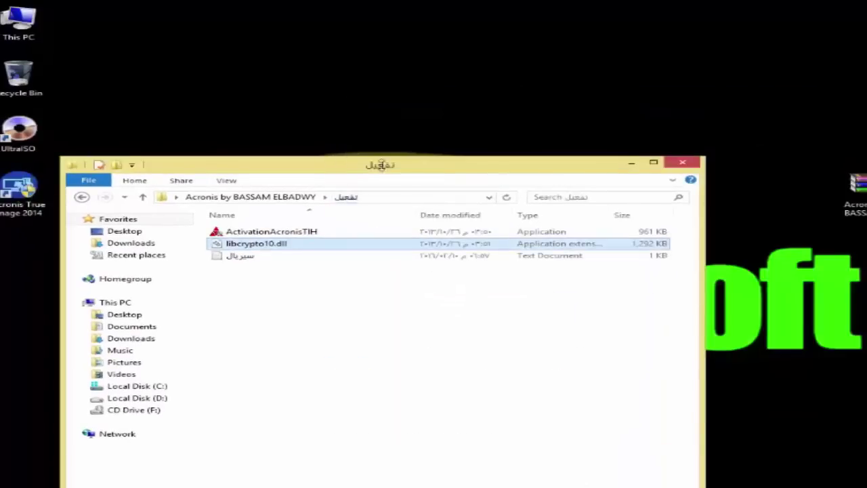
pyautogui.moveTo(398, 162); pyautogui.dragTo(515, 134)
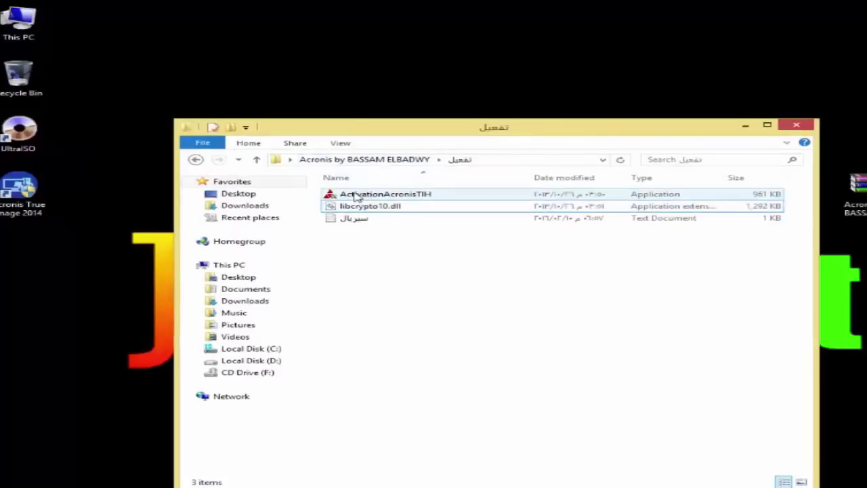
pyautogui.click(357, 196)
pyautogui.rightClick(357, 197)
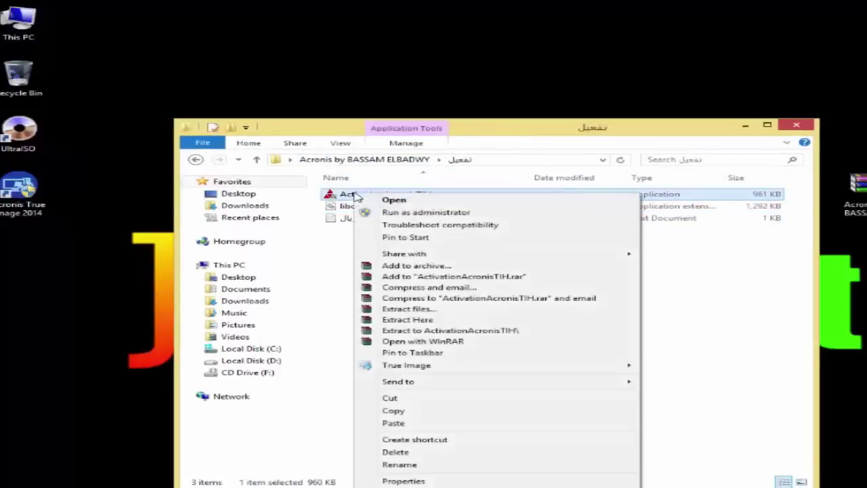
pyautogui.click(394, 213)
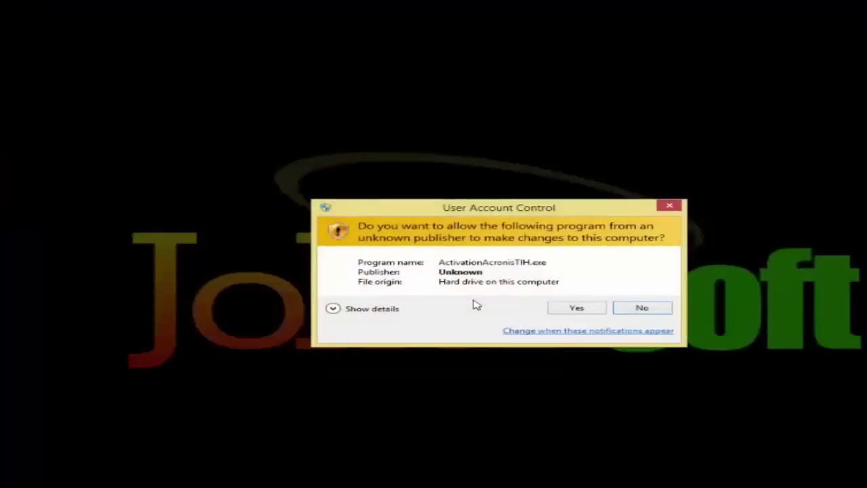
pyautogui.click(590, 311)
pyautogui.click(591, 311)
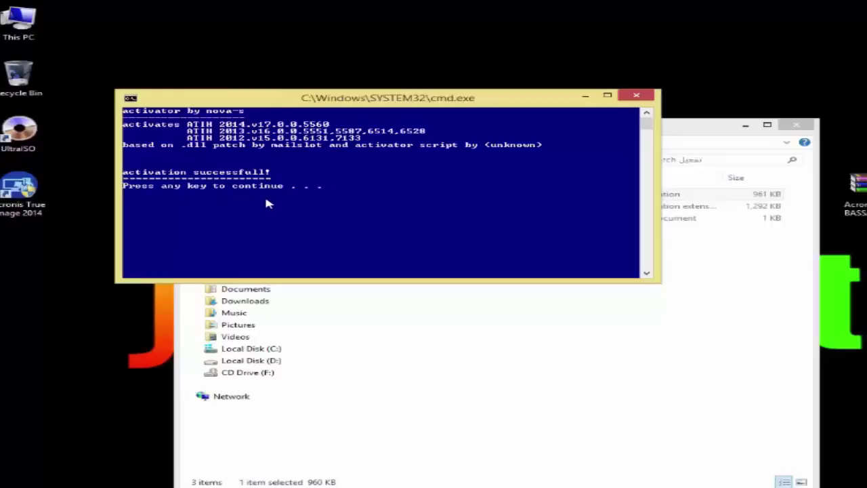
pyautogui.press('Return')
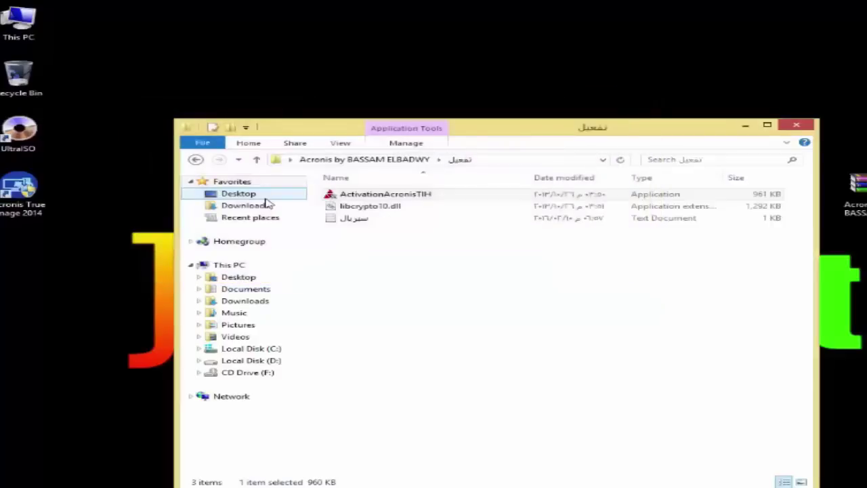
# Close the تفعيل folder and the Program Compatibility Assistant, and launch Acronis True Image 2014 with permission to make changes
pyautogui.click(804, 128)
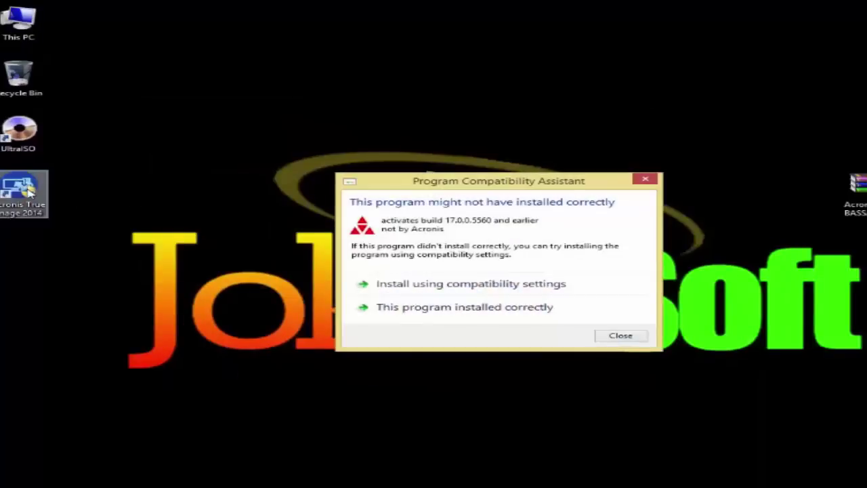
pyautogui.click(642, 181)
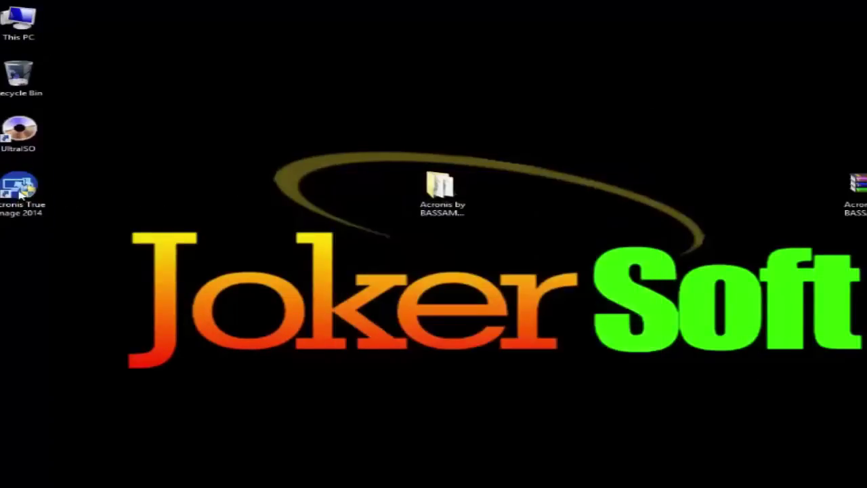
pyautogui.doubleClick(20, 190)
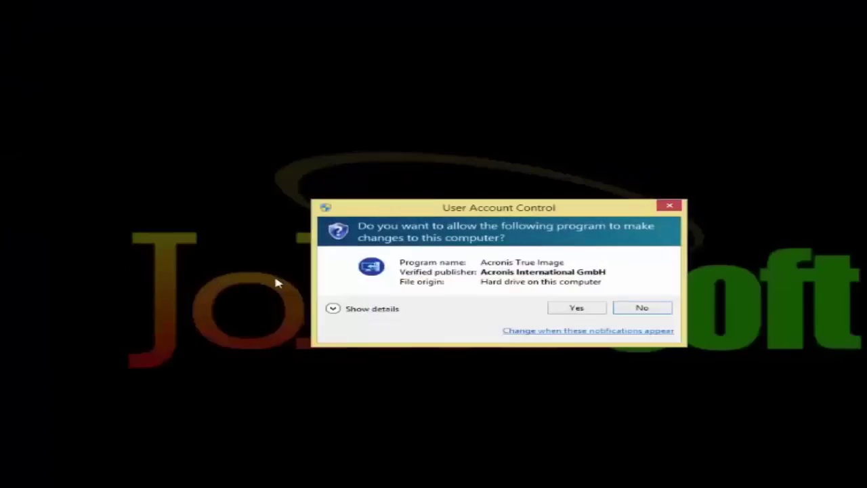
pyautogui.click(576, 309)
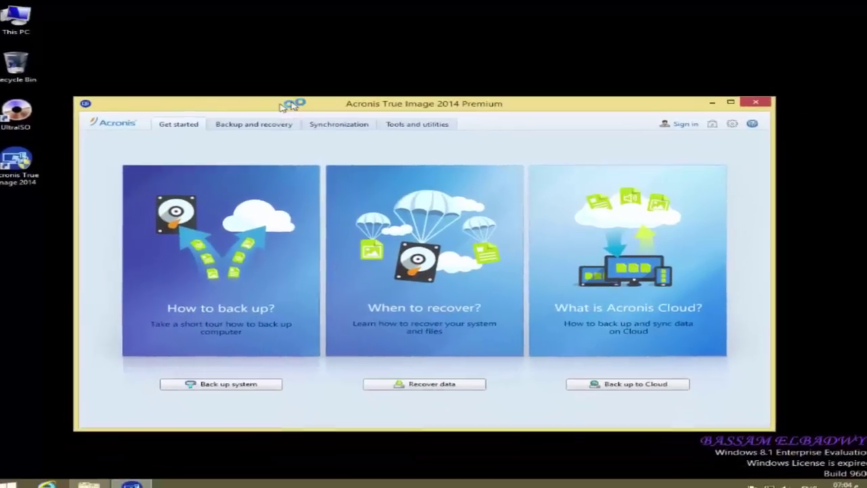
# View the help options of Acronis True Image 2014 Premium, dismiss them and reposition the program window on the desktop
pyautogui.click(756, 119)
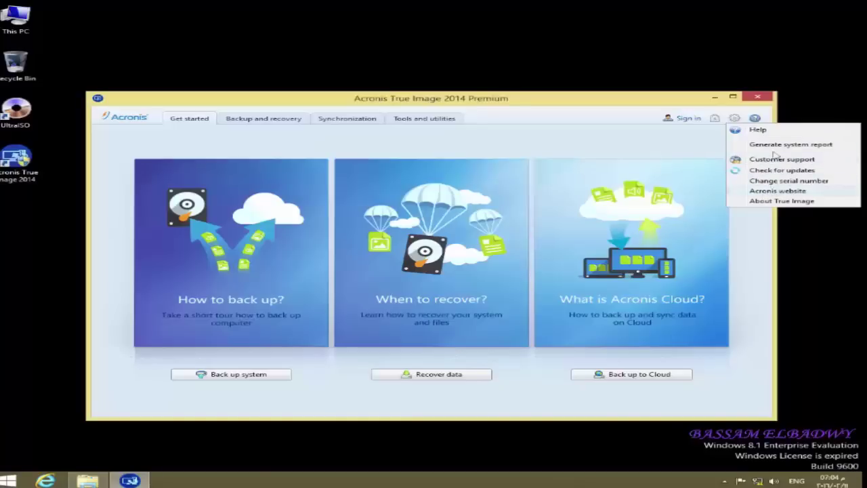
pyautogui.click(764, 246)
pyautogui.moveTo(479, 101); pyautogui.dragTo(517, 90)
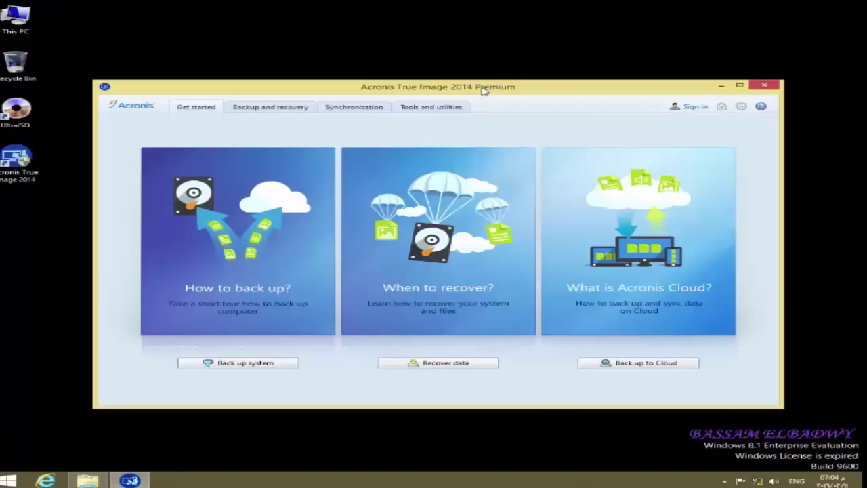
pyautogui.moveTo(460, 88); pyautogui.dragTo(452, 86)
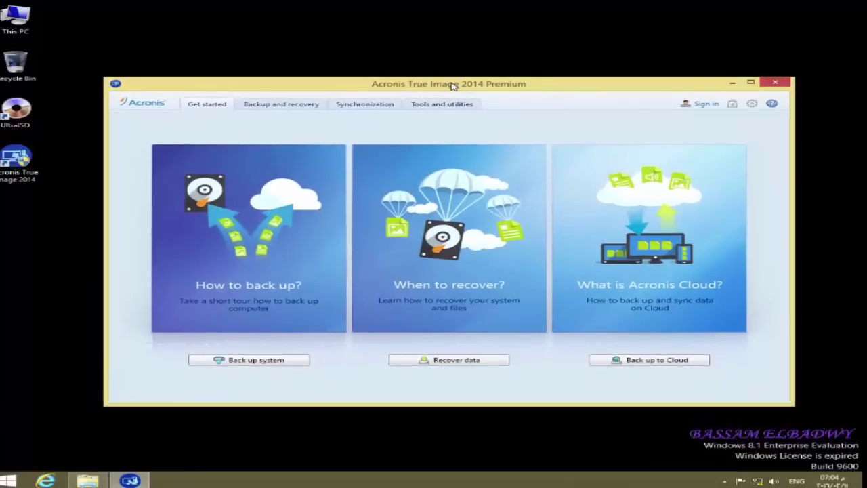